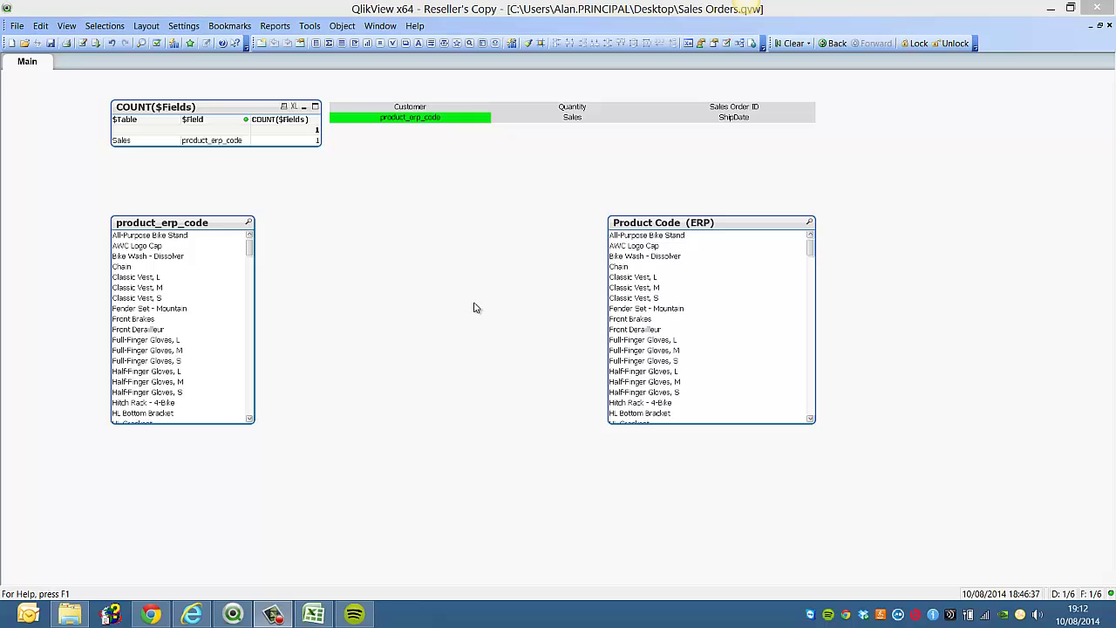
Inspect the product_erp_code list box's field expression in its properties, then close them.
right_click(175, 227)
click(202, 236)
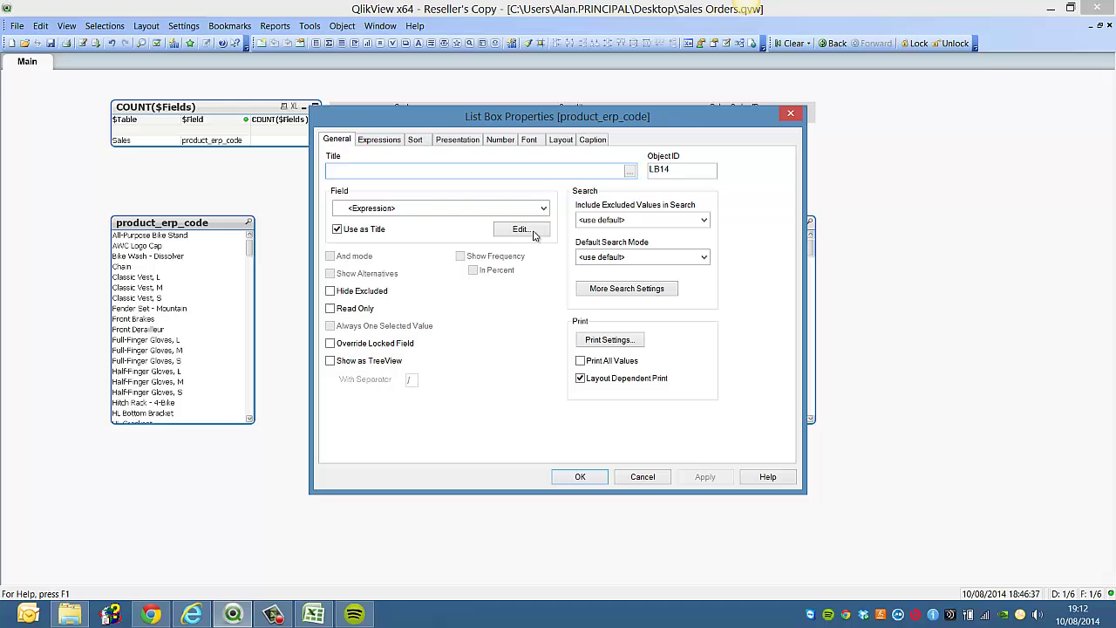
click(520, 230)
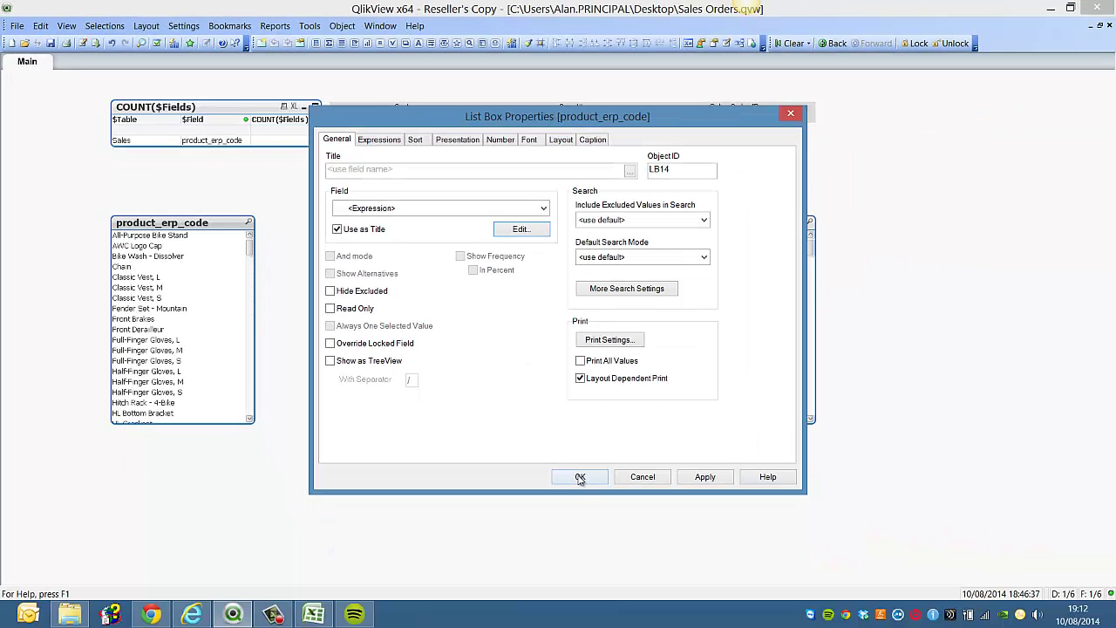
click(580, 477)
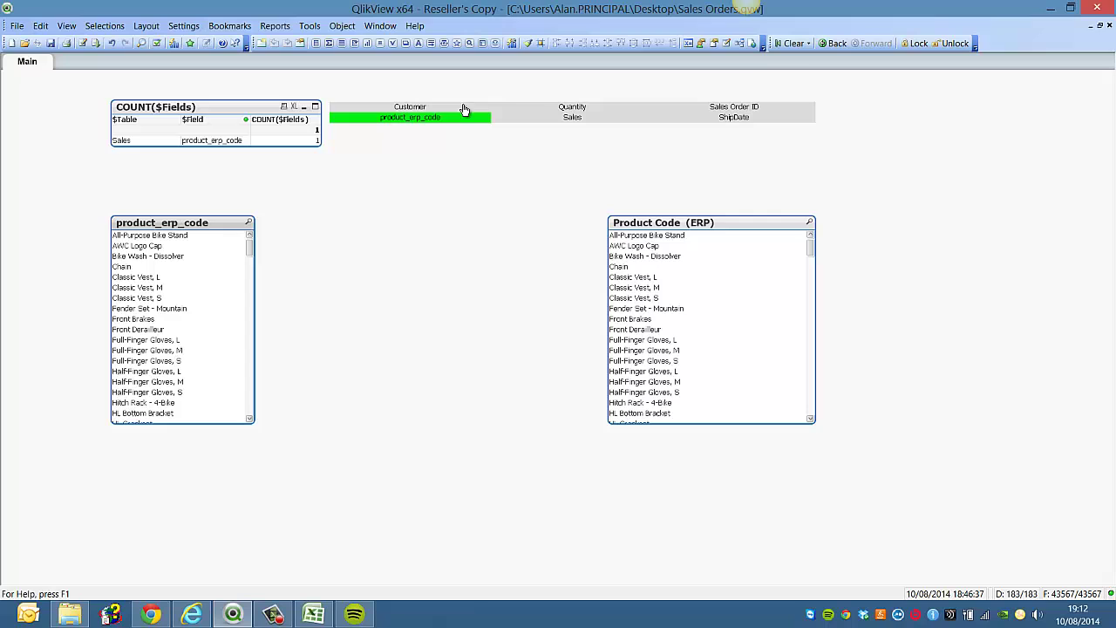
Select Sales, Quantity, Customer, then product_erp_code in the field table.
click(568, 118)
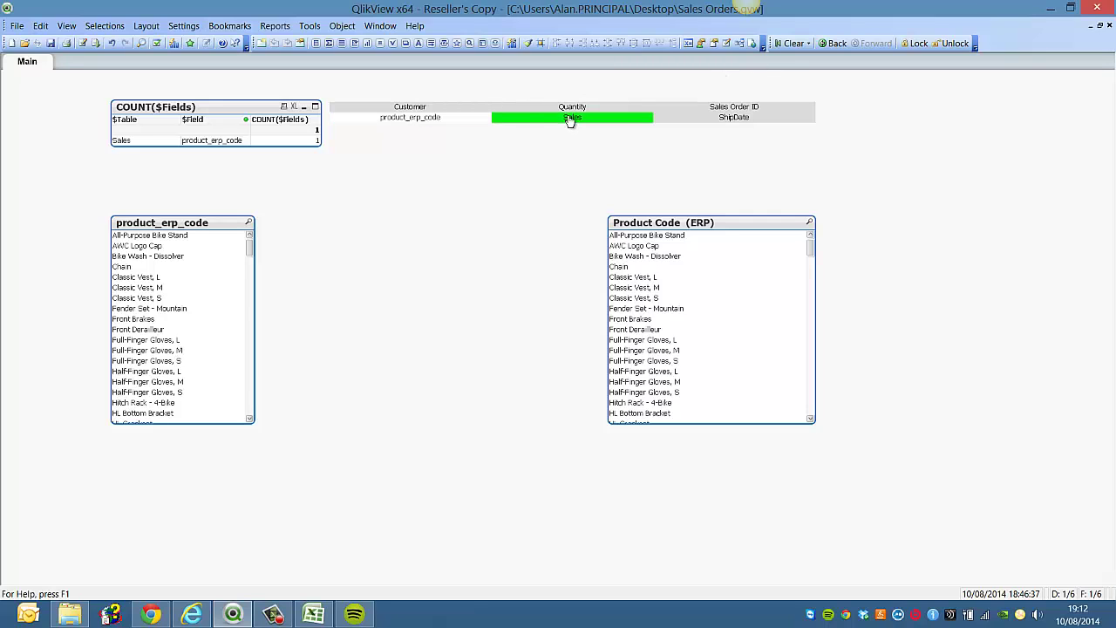
click(577, 107)
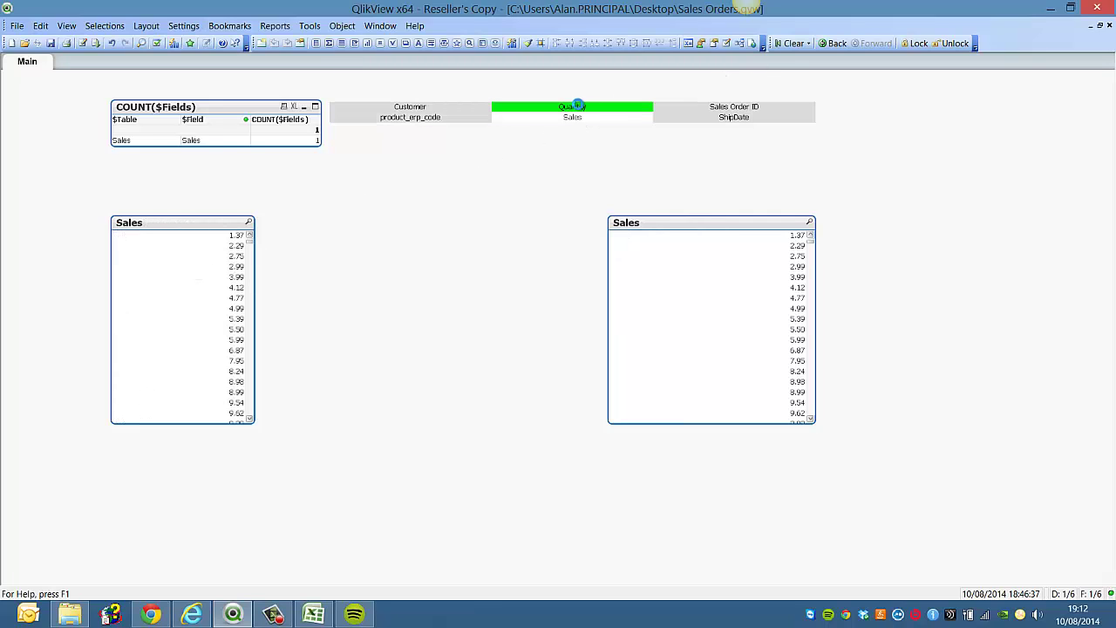
click(422, 105)
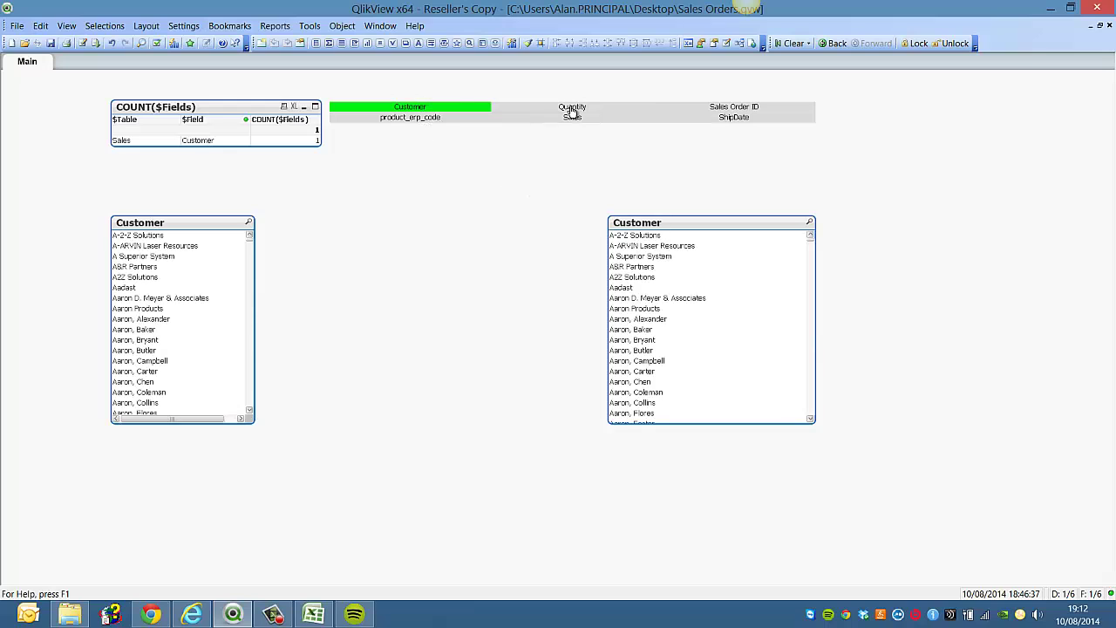
click(417, 118)
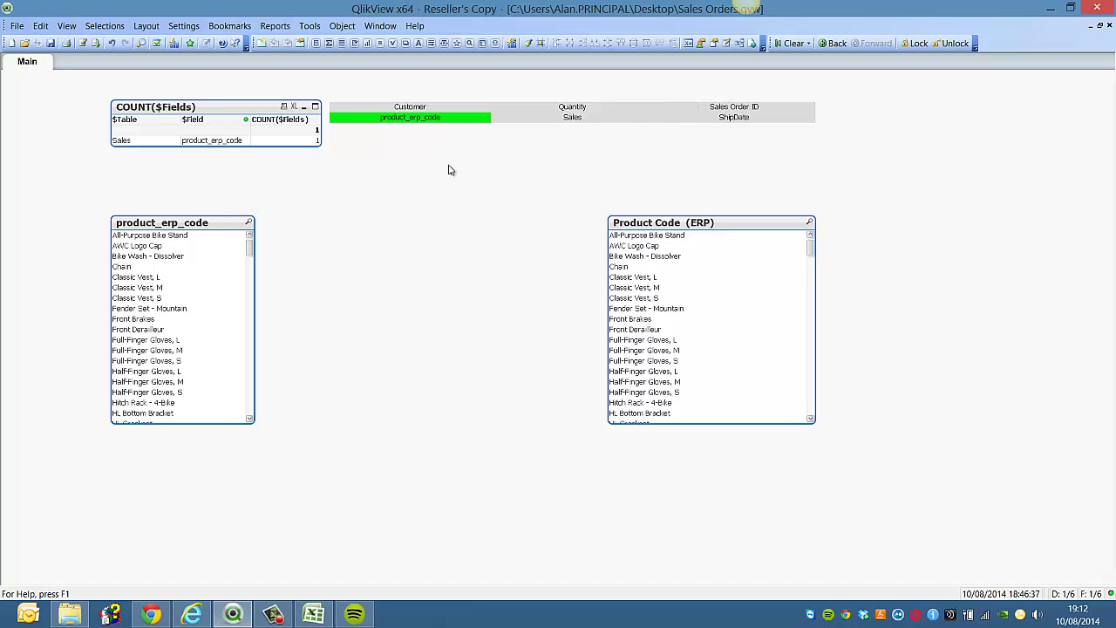
Clear selections, select product_erp_code, and add a new list box with an empty <Expression> field.
click(788, 43)
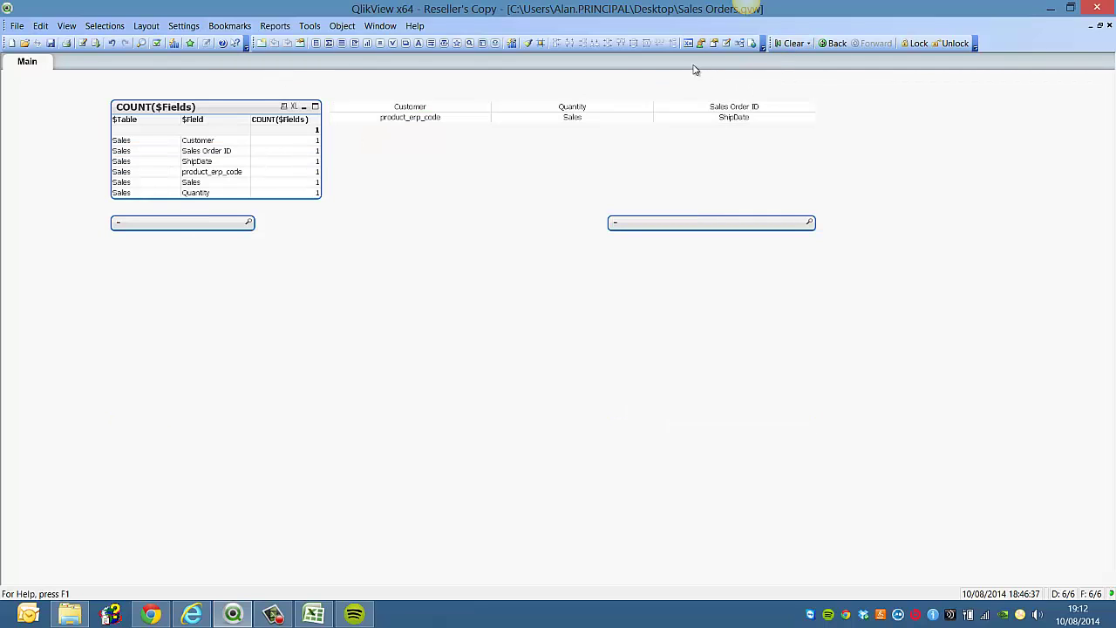
click(218, 172)
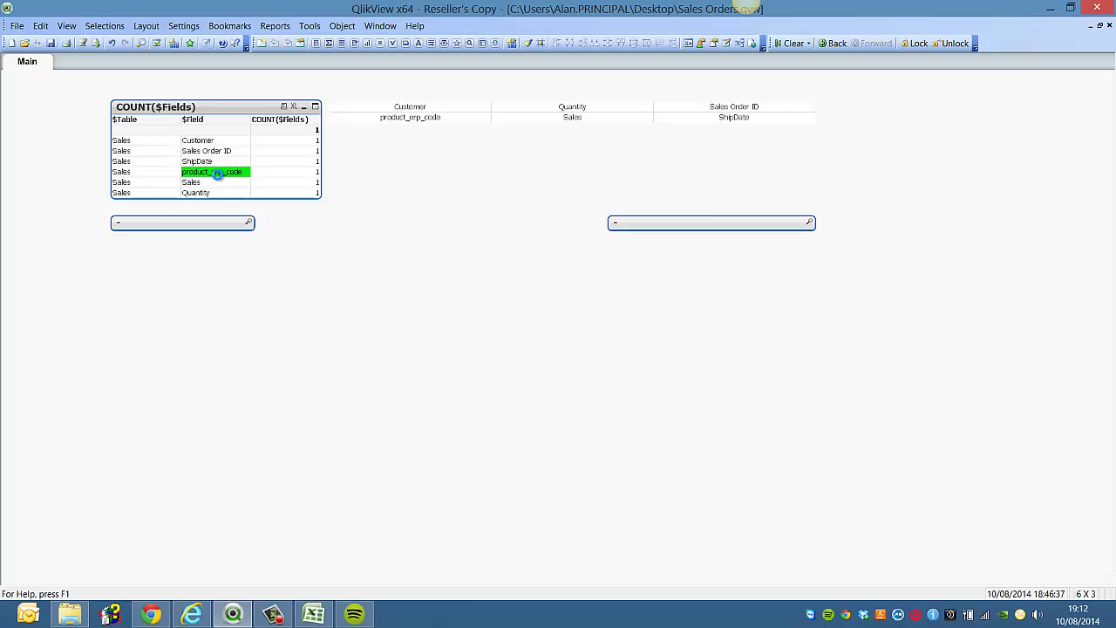
right_click(366, 247)
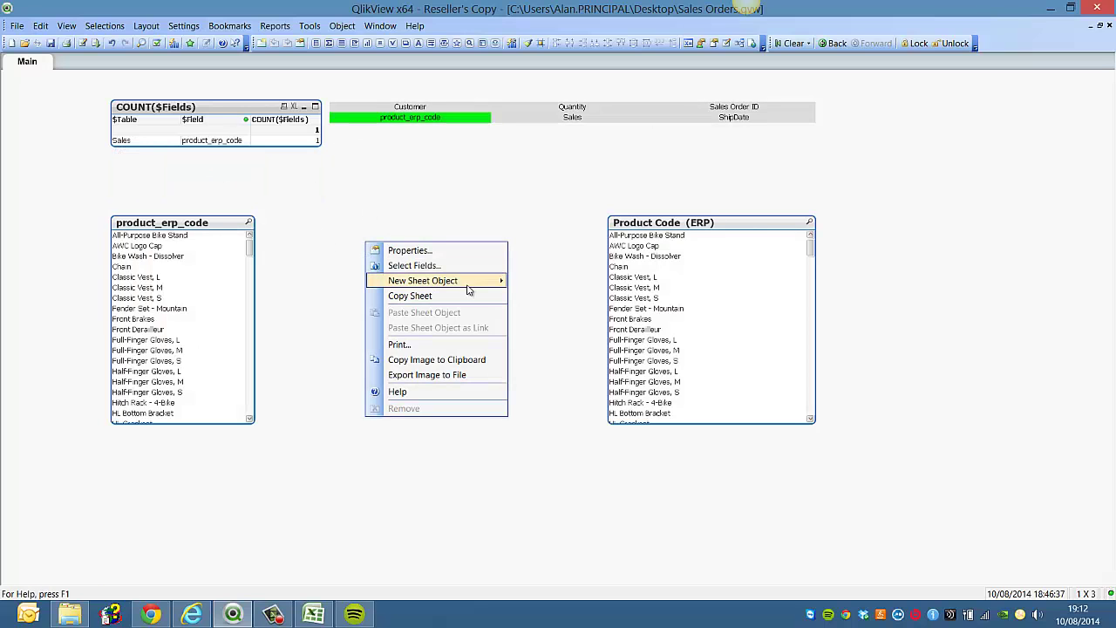
click(526, 279)
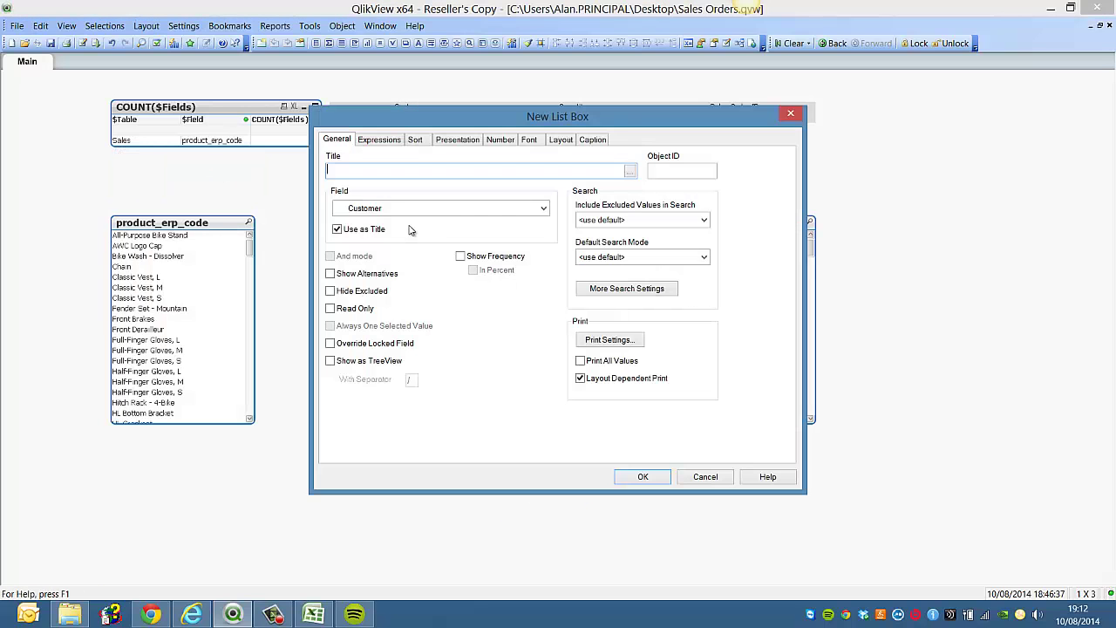
click(419, 215)
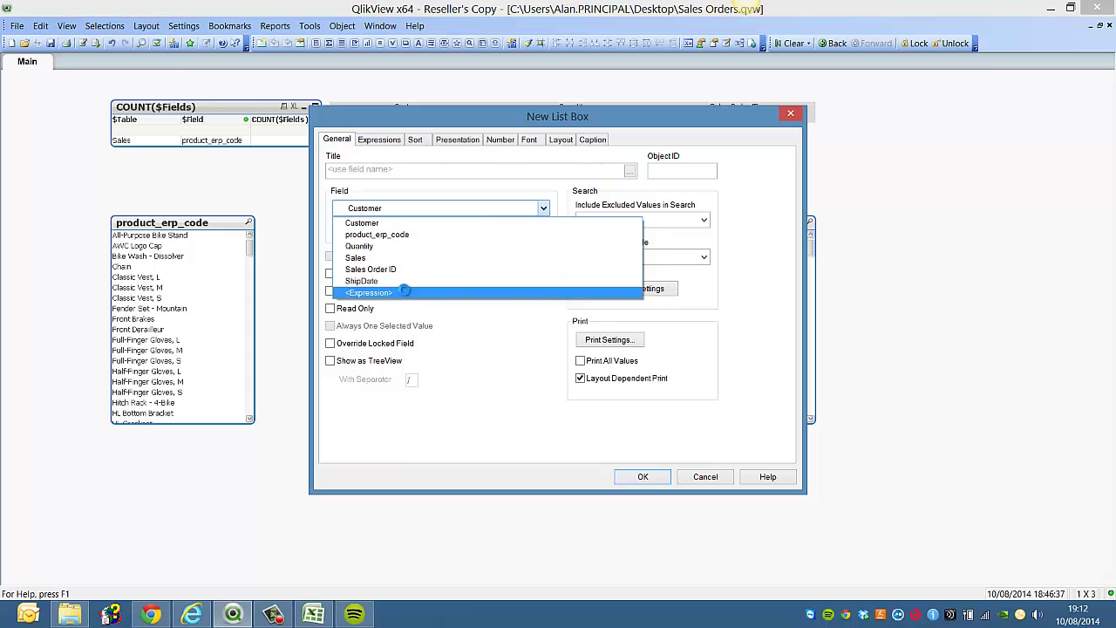
click(405, 292)
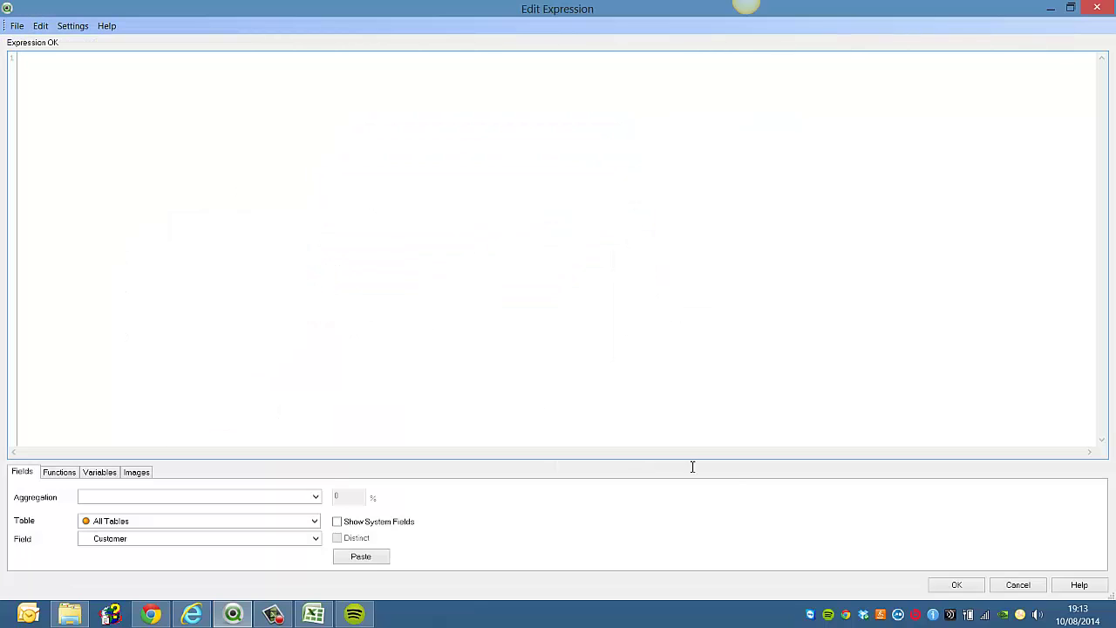
click(956, 584)
click(642, 477)
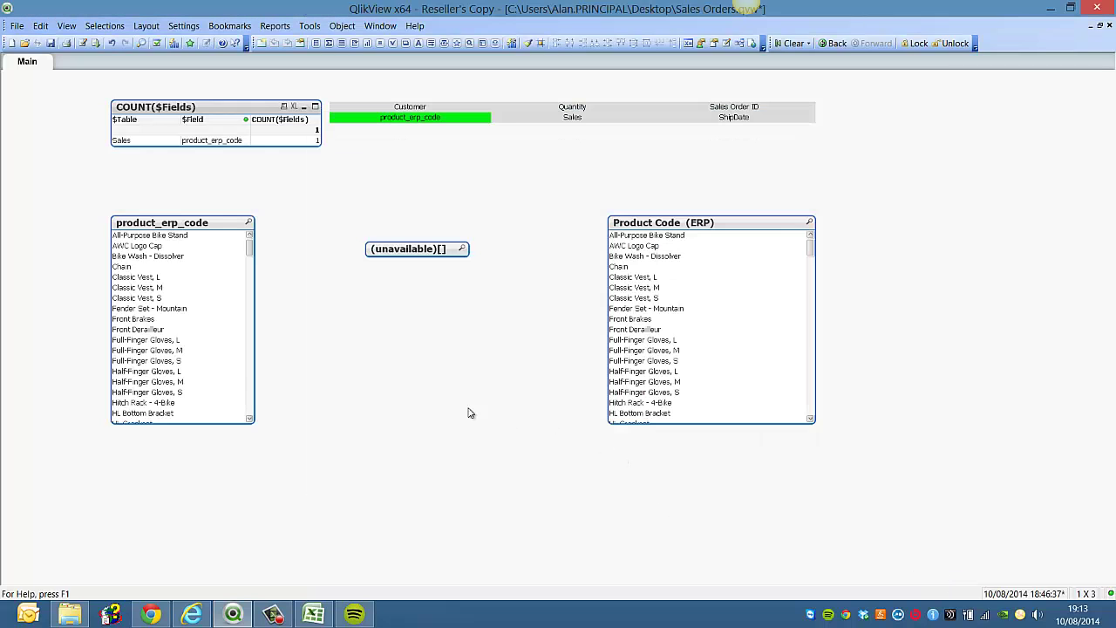
Copy the original product_erp_code list box's field expression from its properties.
right_click(223, 228)
click(253, 235)
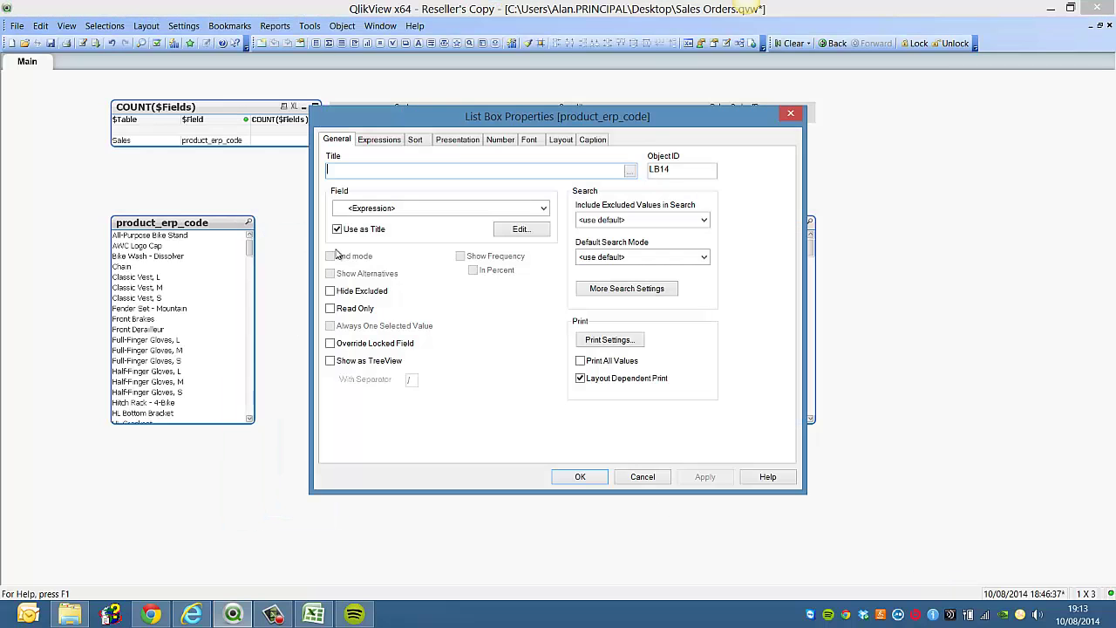
click(523, 229)
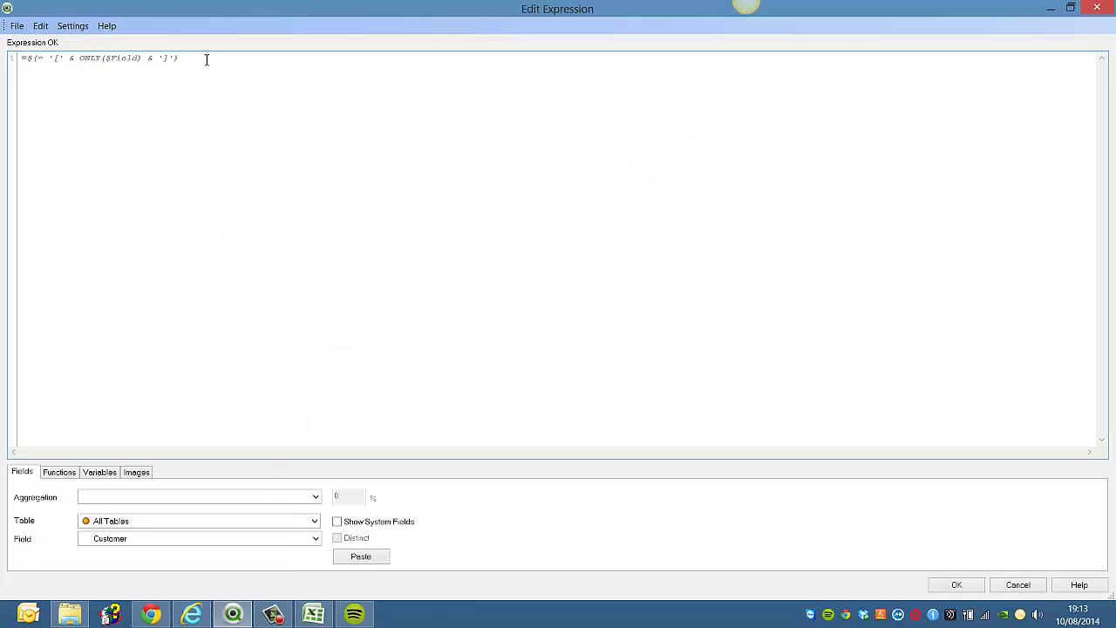
drag(206, 60, 1, 66)
click(954, 585)
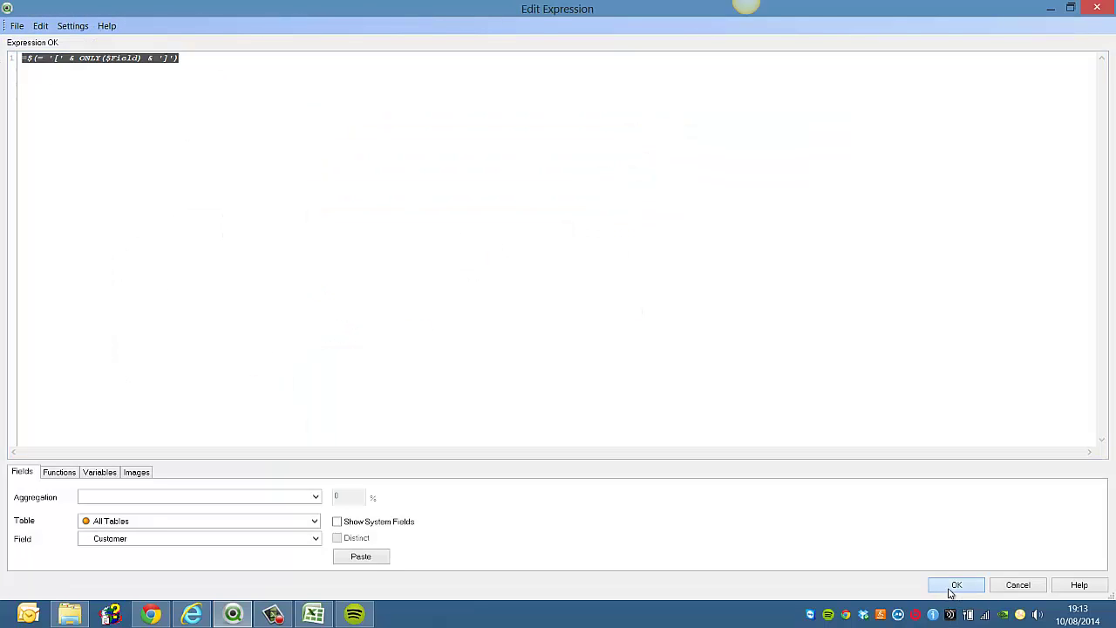
click(569, 477)
Paste the copied expression into the (unavailable)[] list box's <Expression> field and apply.
right_click(413, 250)
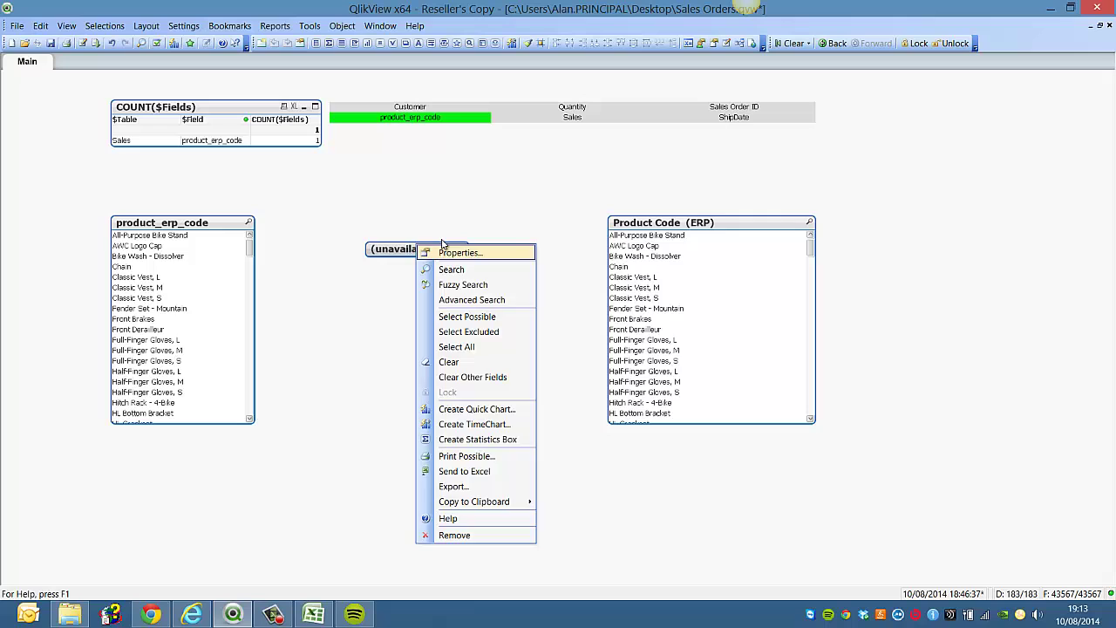
key(Escape)
right_click(444, 251)
click(458, 258)
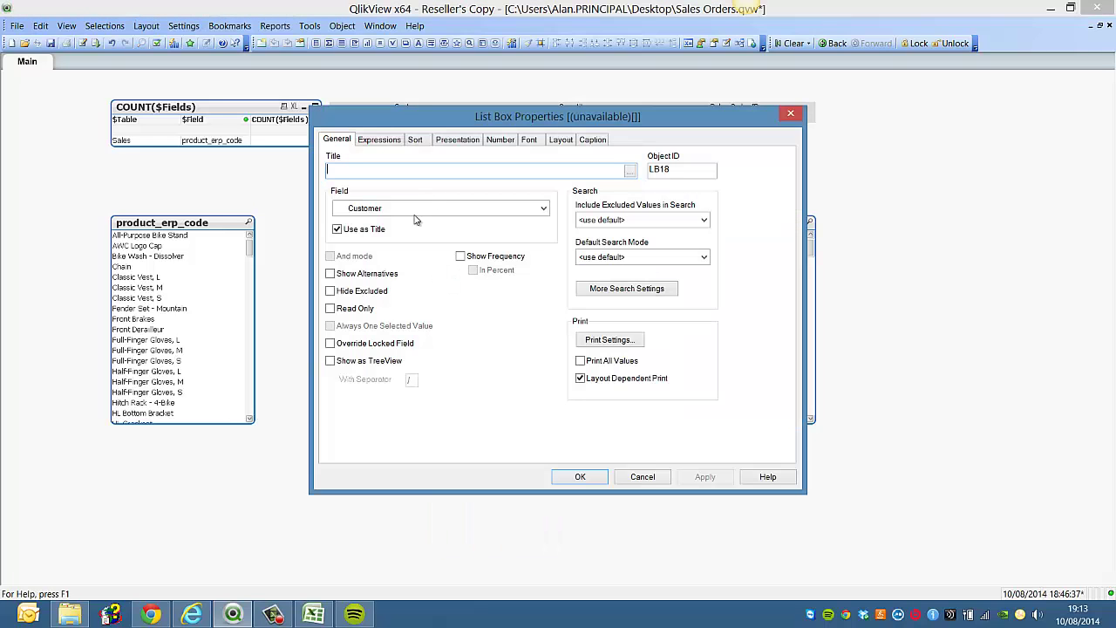
click(428, 209)
click(404, 289)
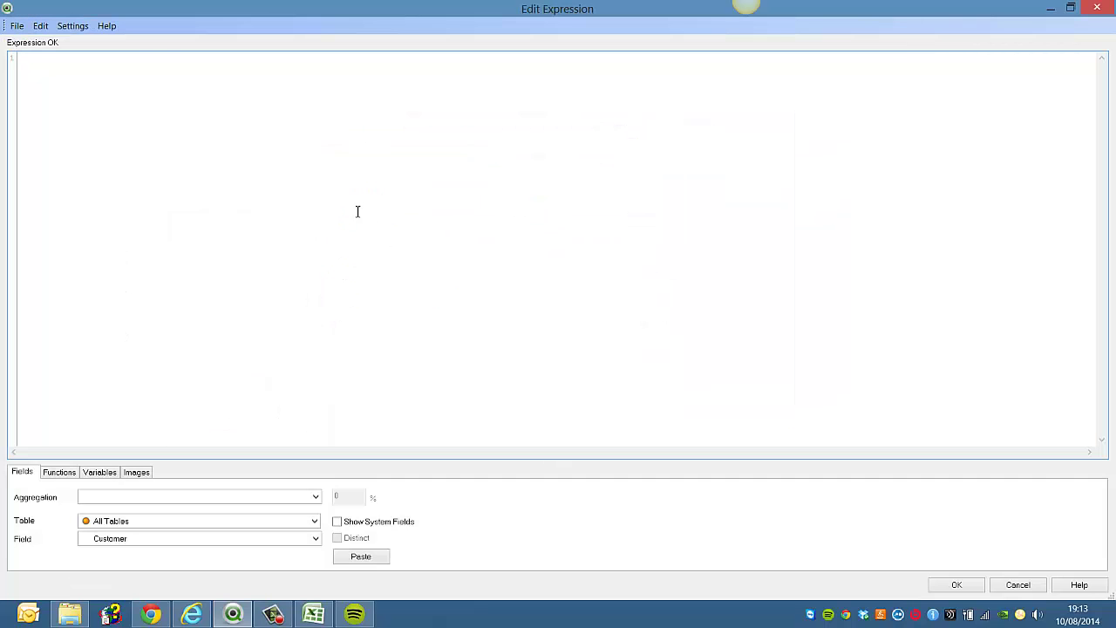
key(ctrl+v)
click(956, 584)
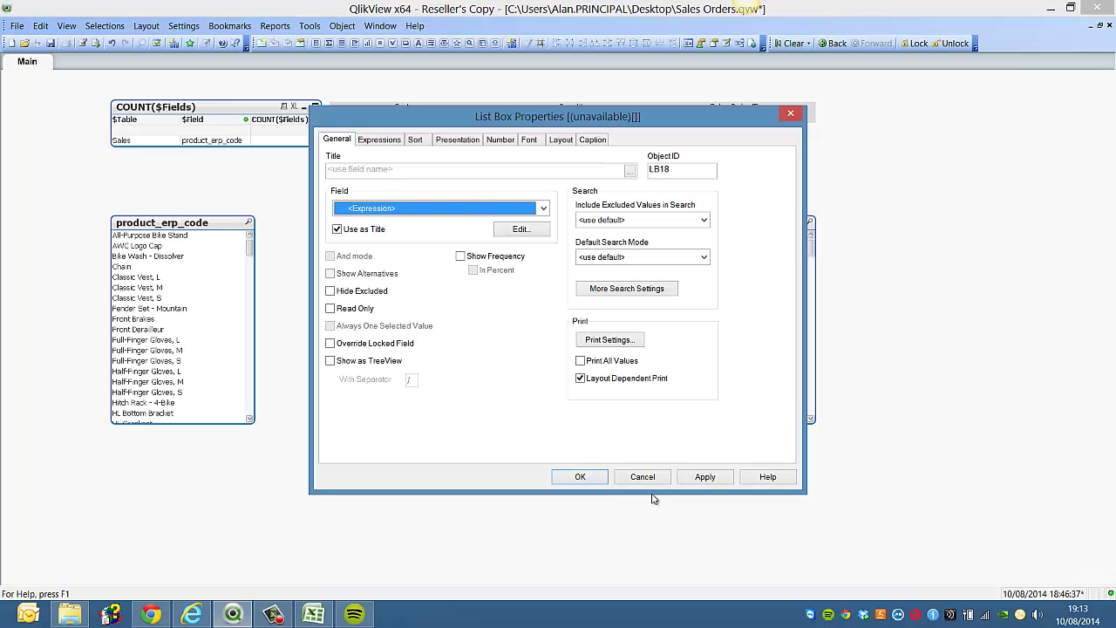
click(584, 476)
Move the new list box beside the original product box and widen it.
drag(431, 250, 338, 223)
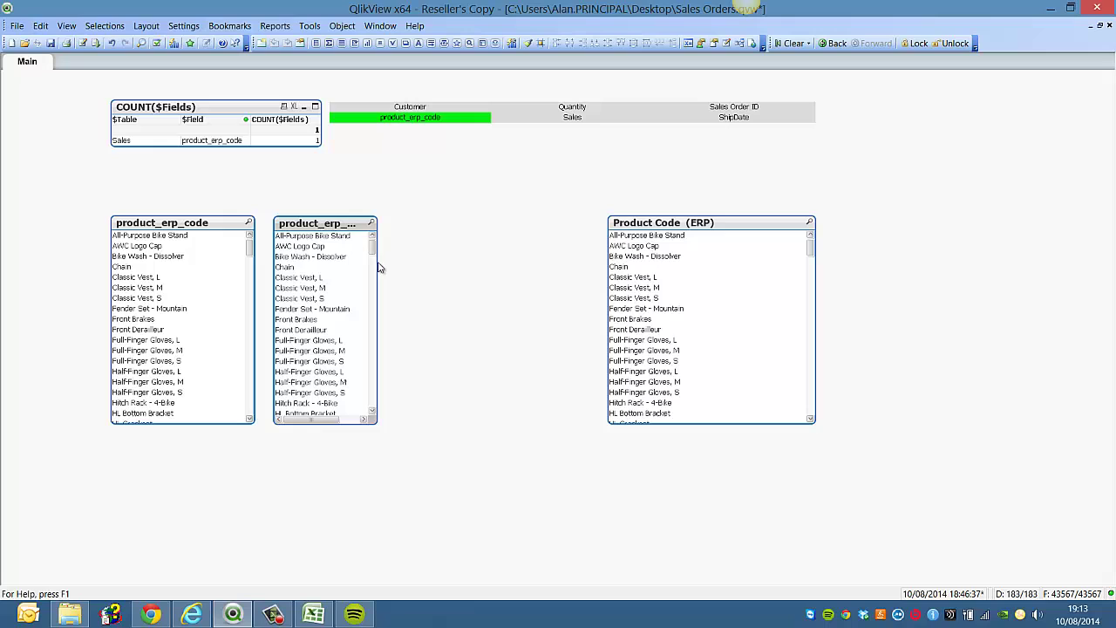
drag(377, 262, 428, 270)
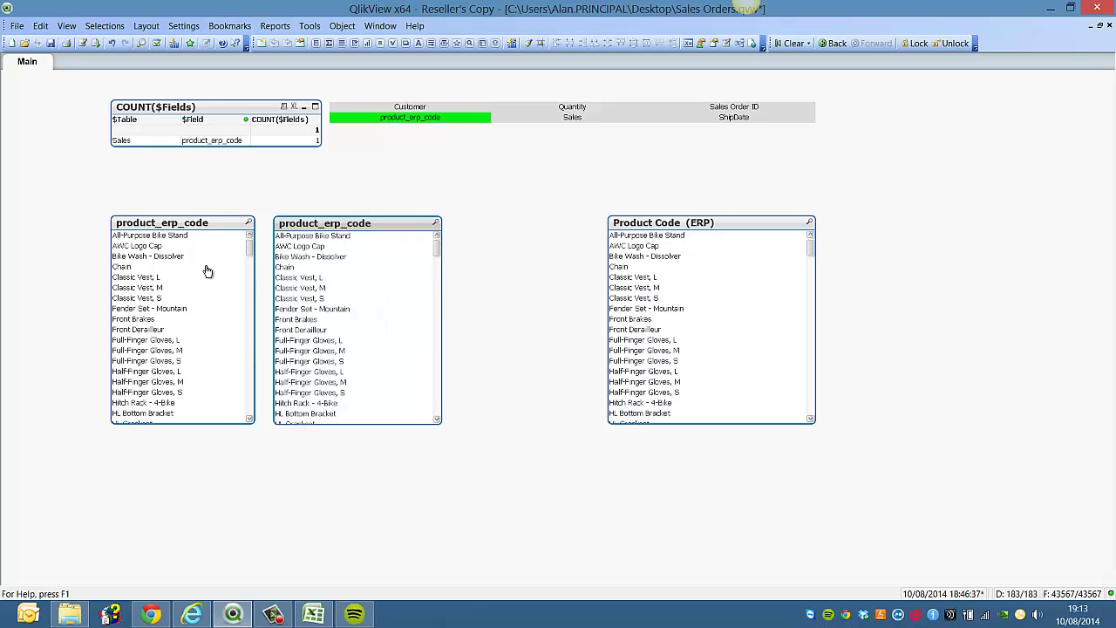
click(203, 228)
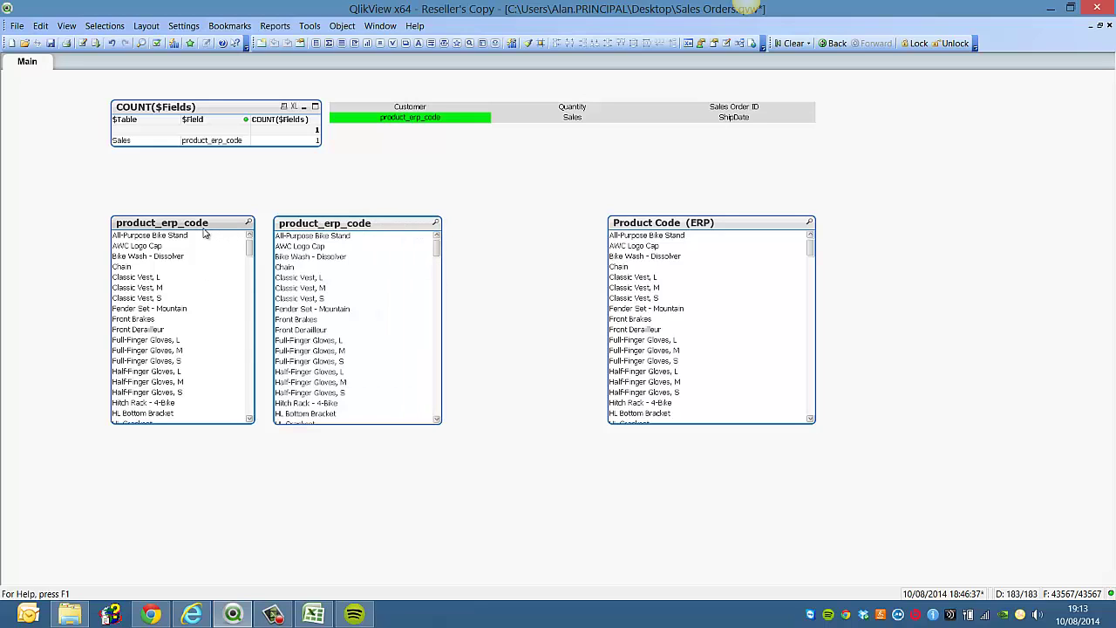
click(663, 224)
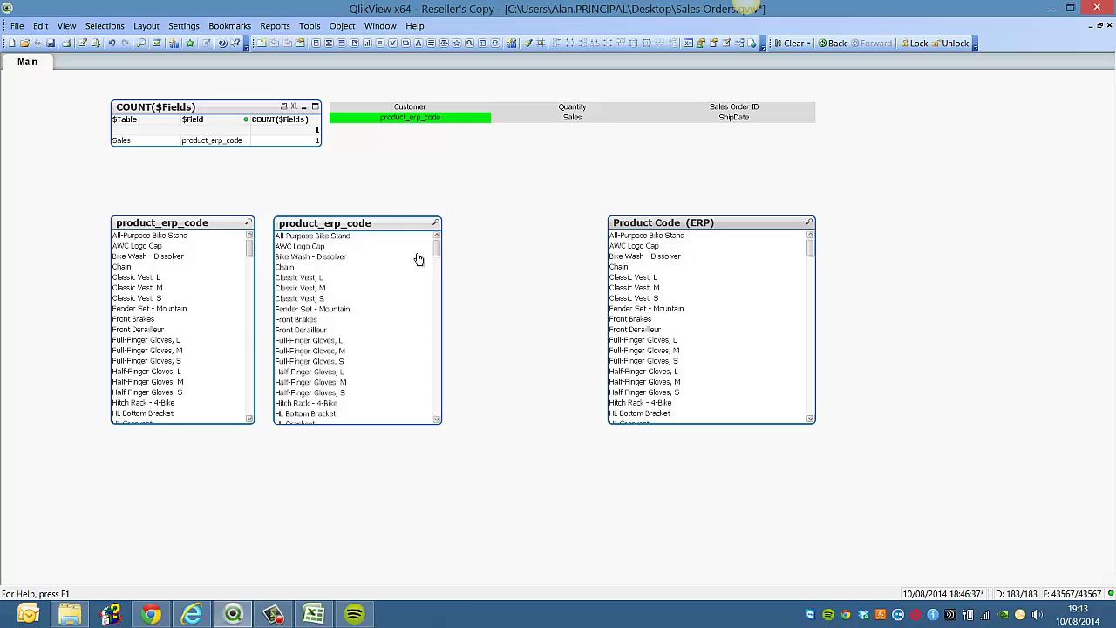
Set the new list box's title to =SubField($Field,'_',1) so it reads 'product'.
right_click(322, 225)
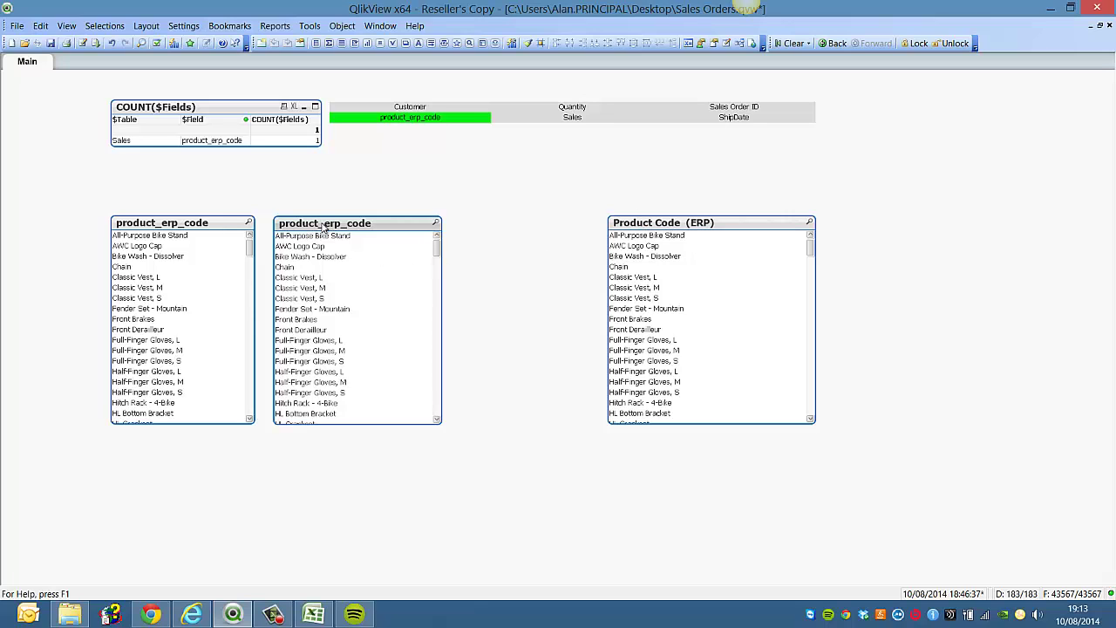
click(349, 233)
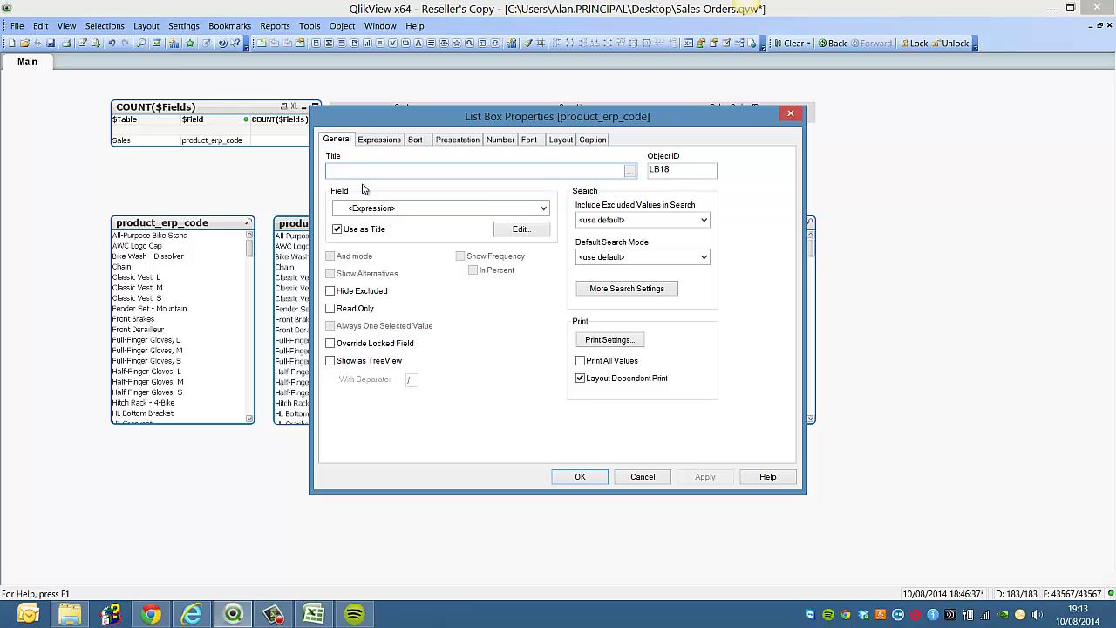
drag(404, 125, 617, 133)
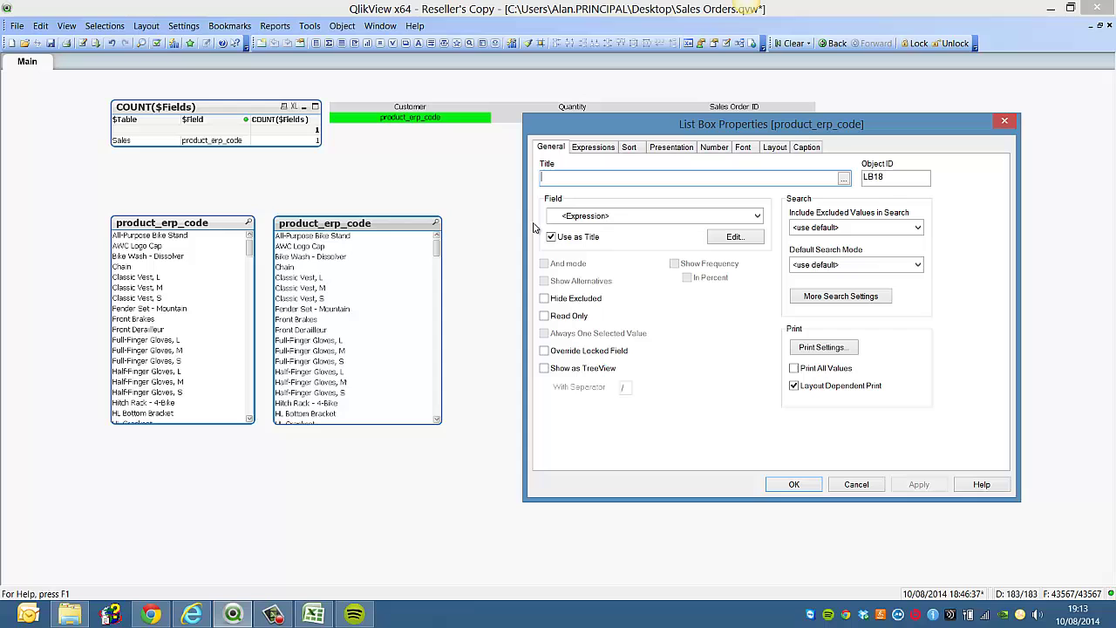
text(=)
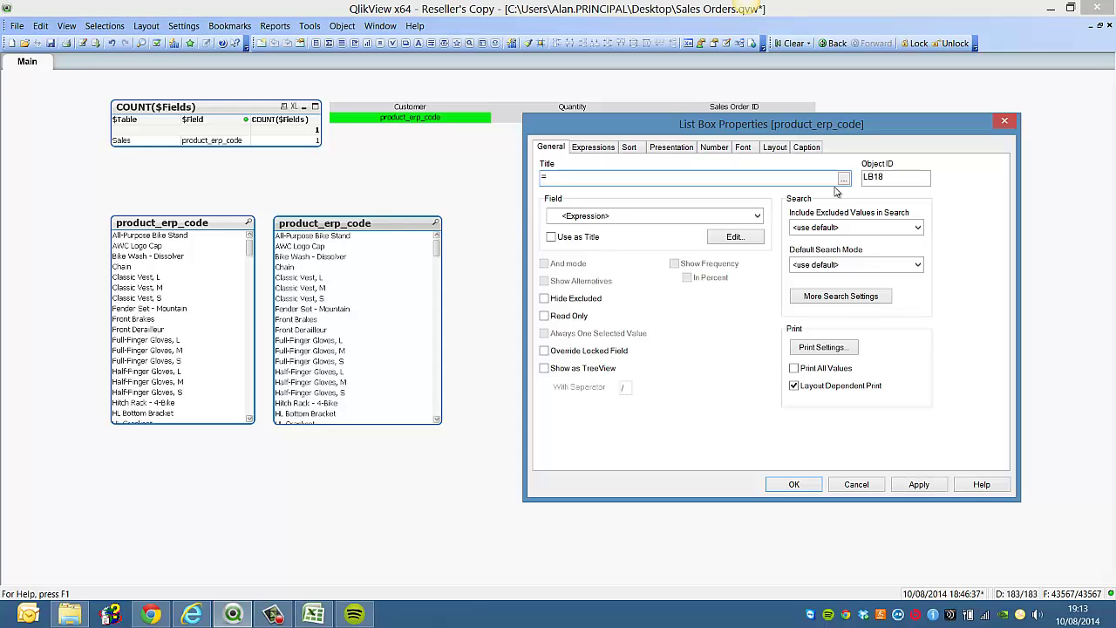
click(843, 177)
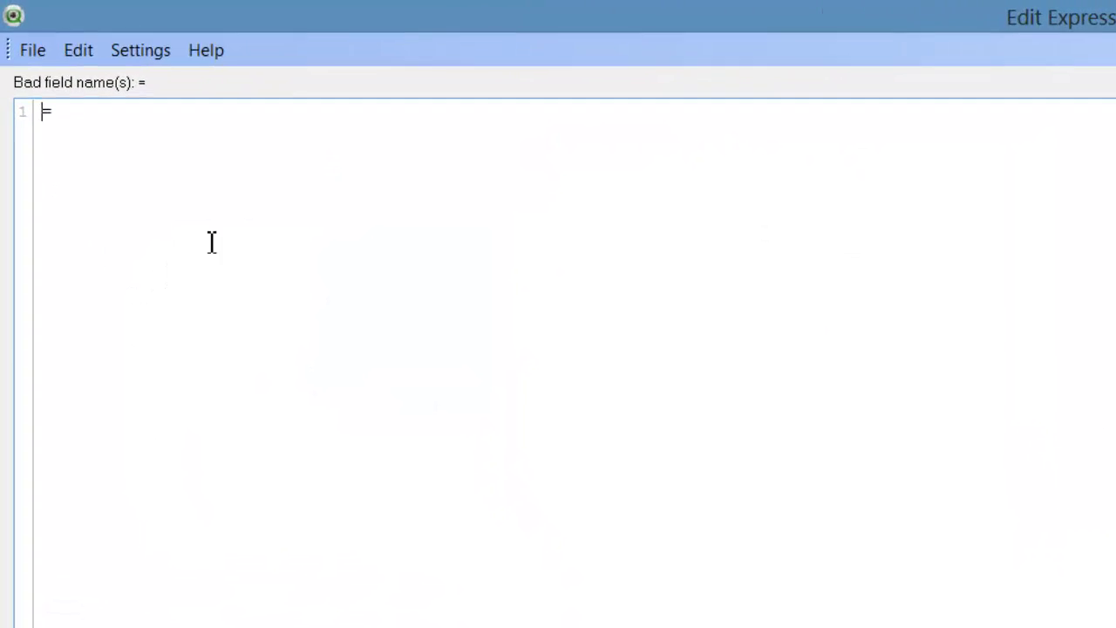
text(s)
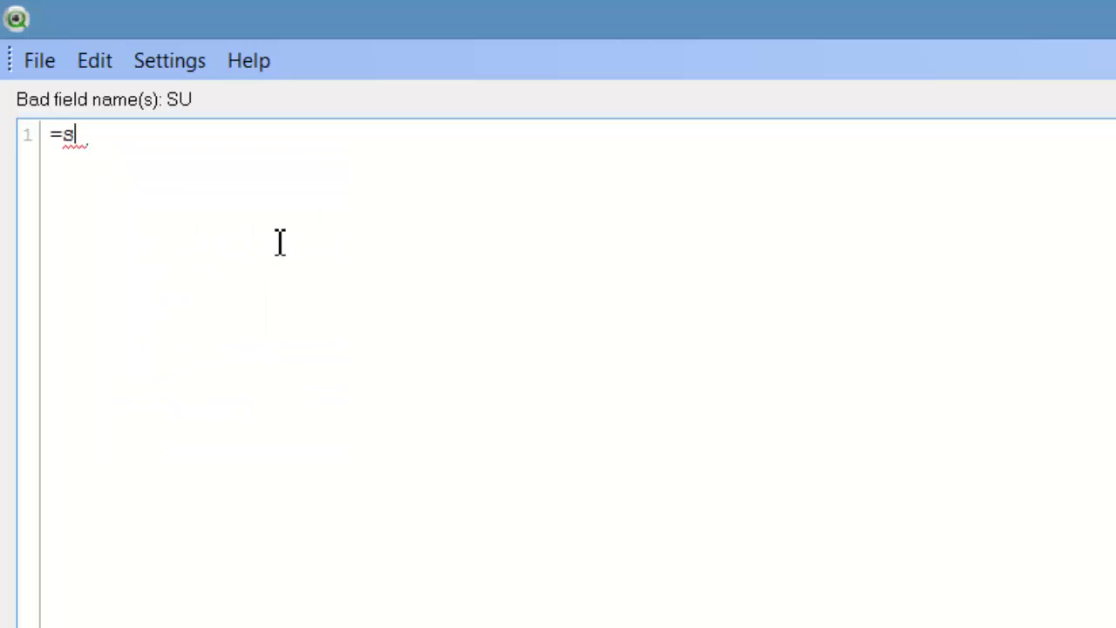
text(ubfi)
key(Return)
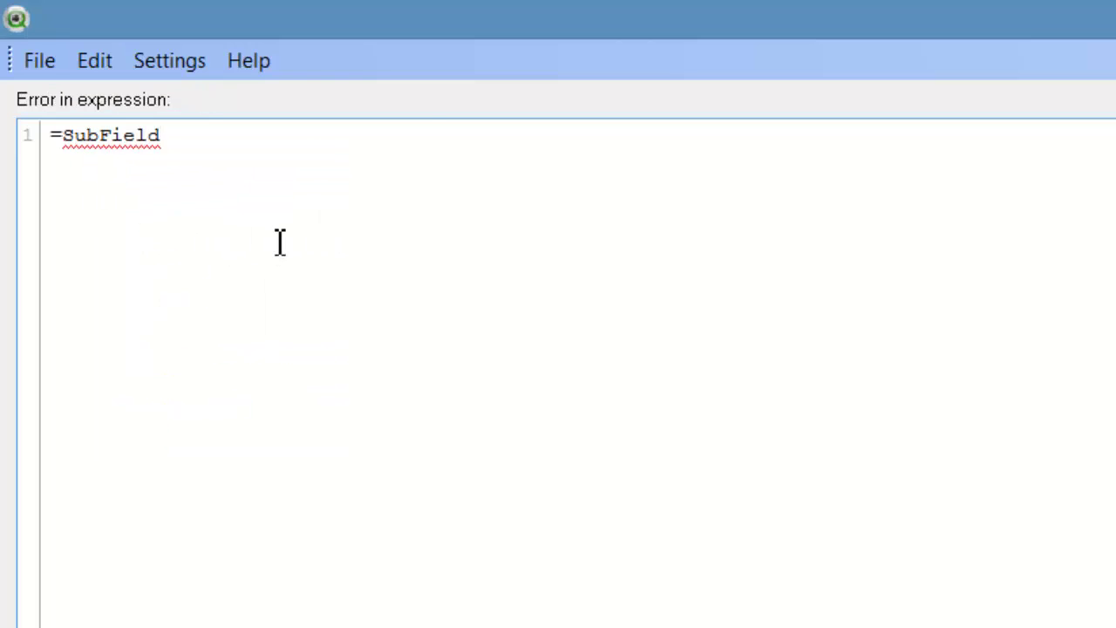
text(()
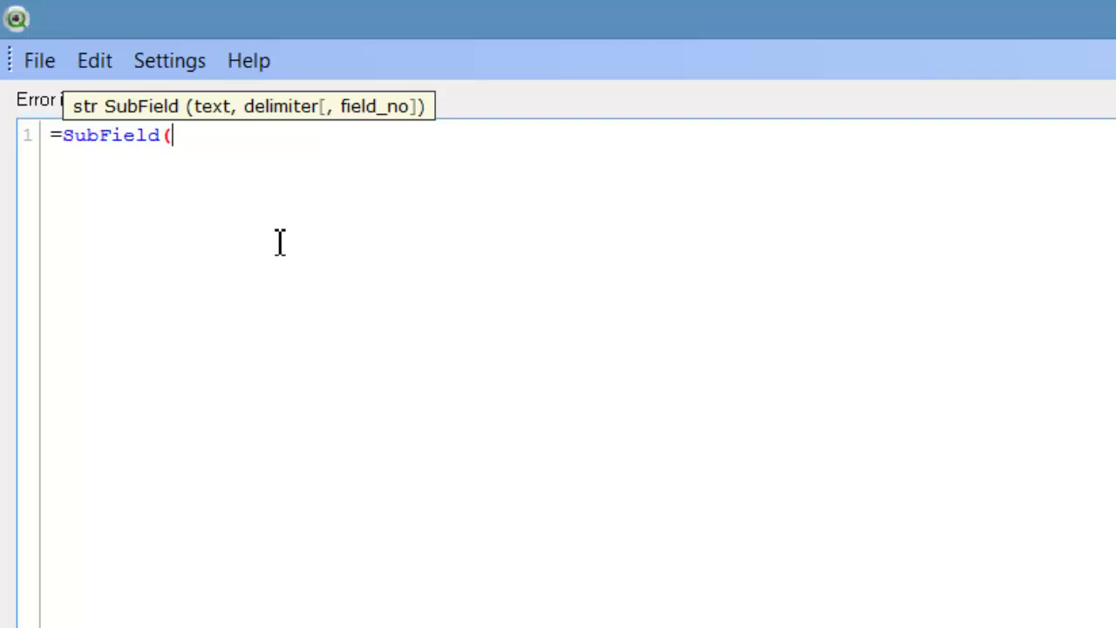
text($Field)
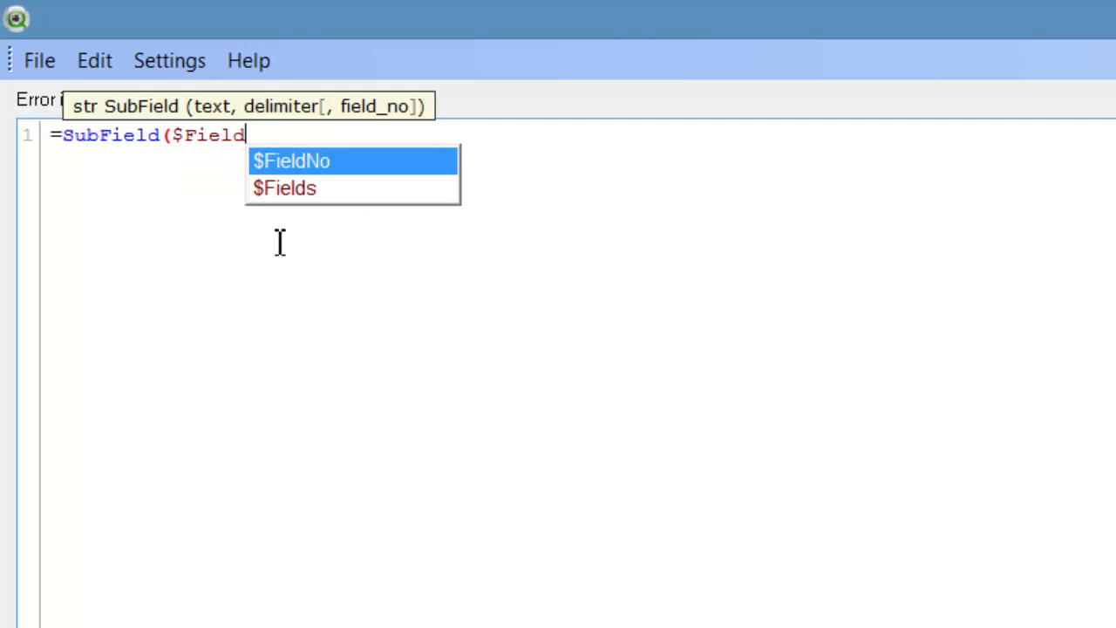
key(Escape)
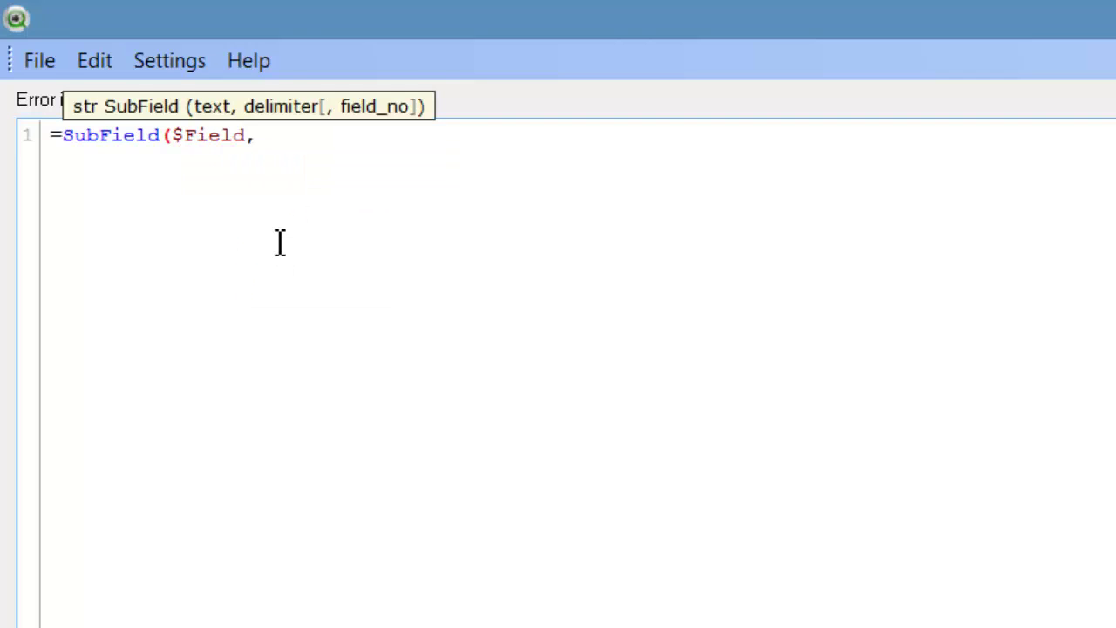
text(,'_',1))
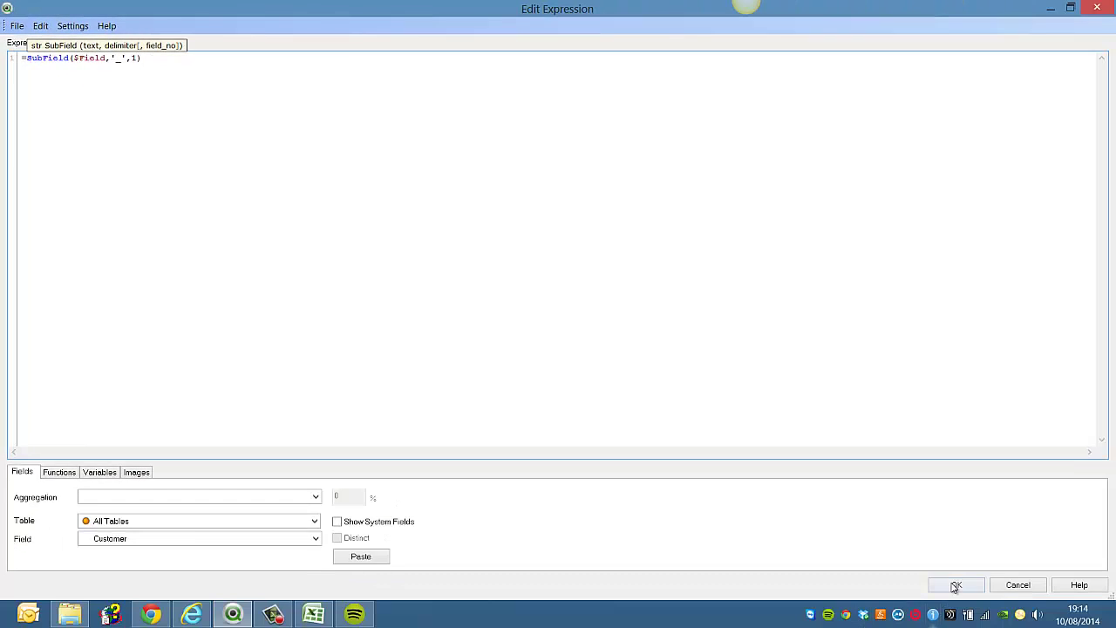
click(954, 586)
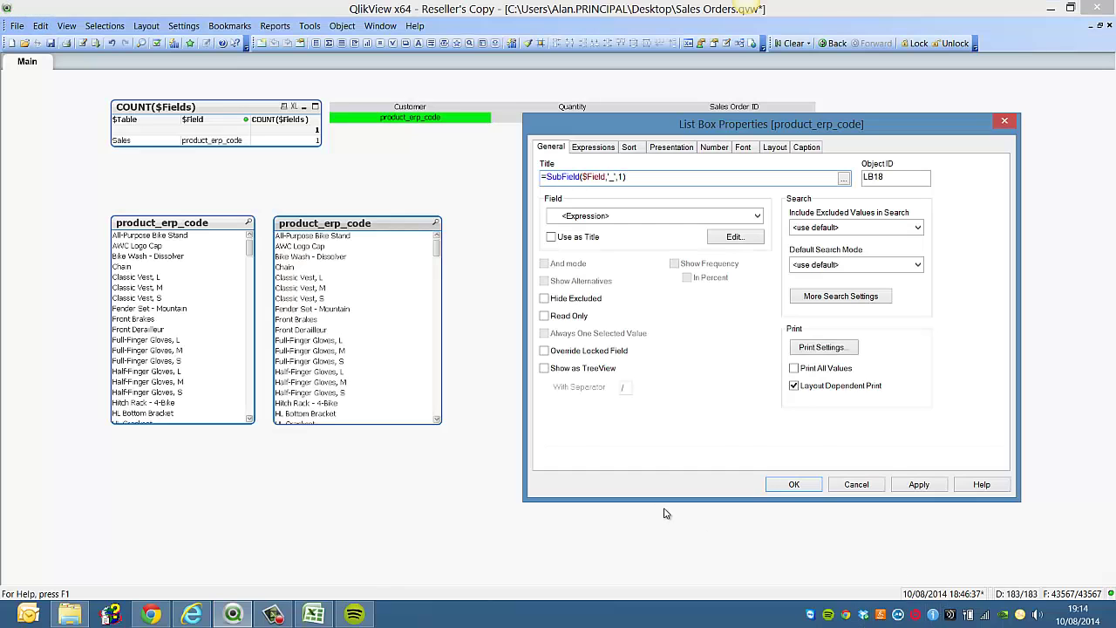
click(789, 486)
Change the title to =Capitalize(SubField($Field,'_',1)) so the caption reads 'Product'.
right_click(332, 223)
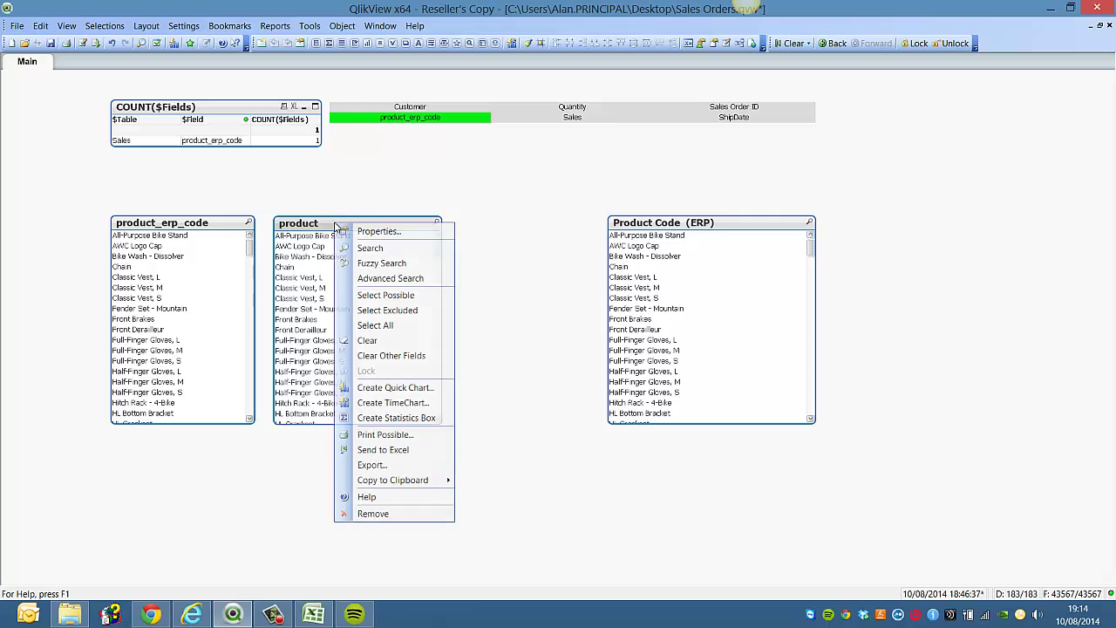
click(348, 228)
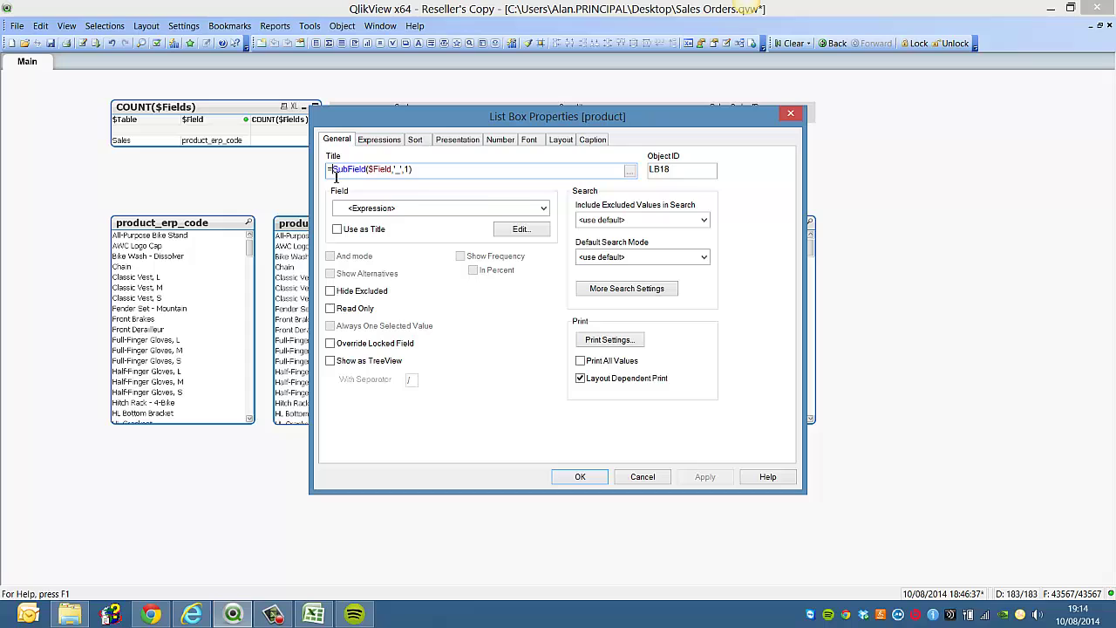
click(335, 177)
text(()
key(Left)
text(Capitalize)
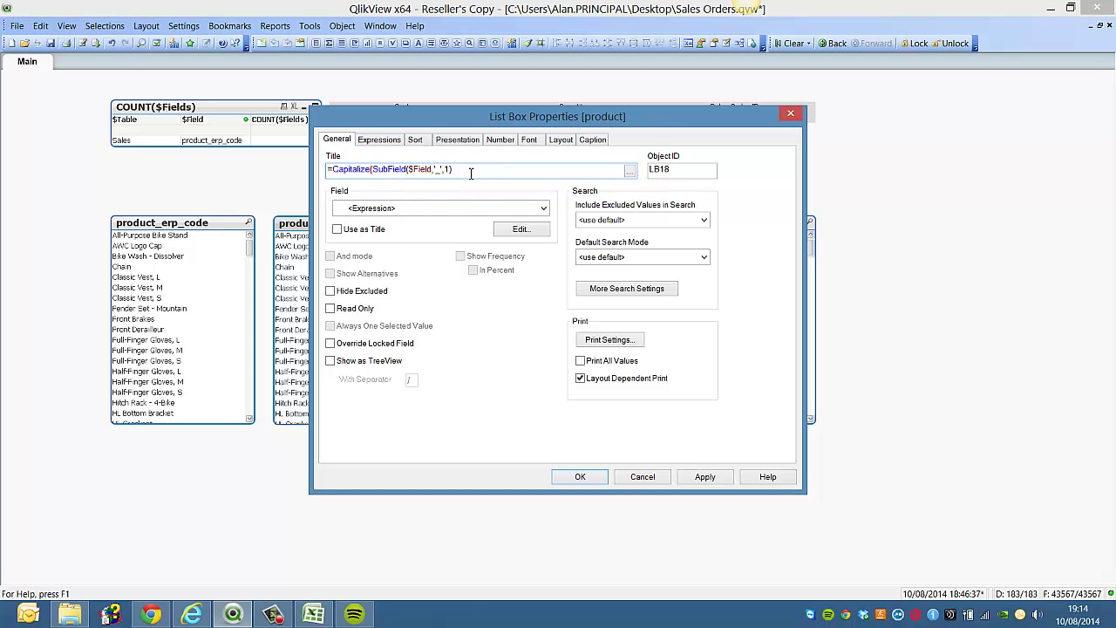
text())
drag(646, 120, 796, 126)
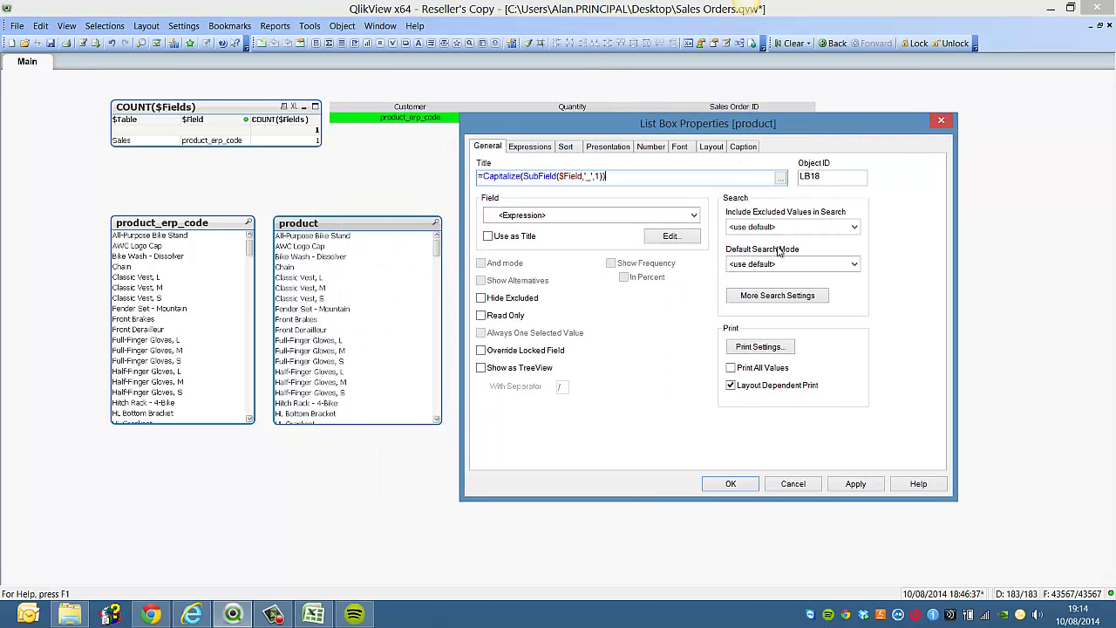
click(855, 484)
click(721, 486)
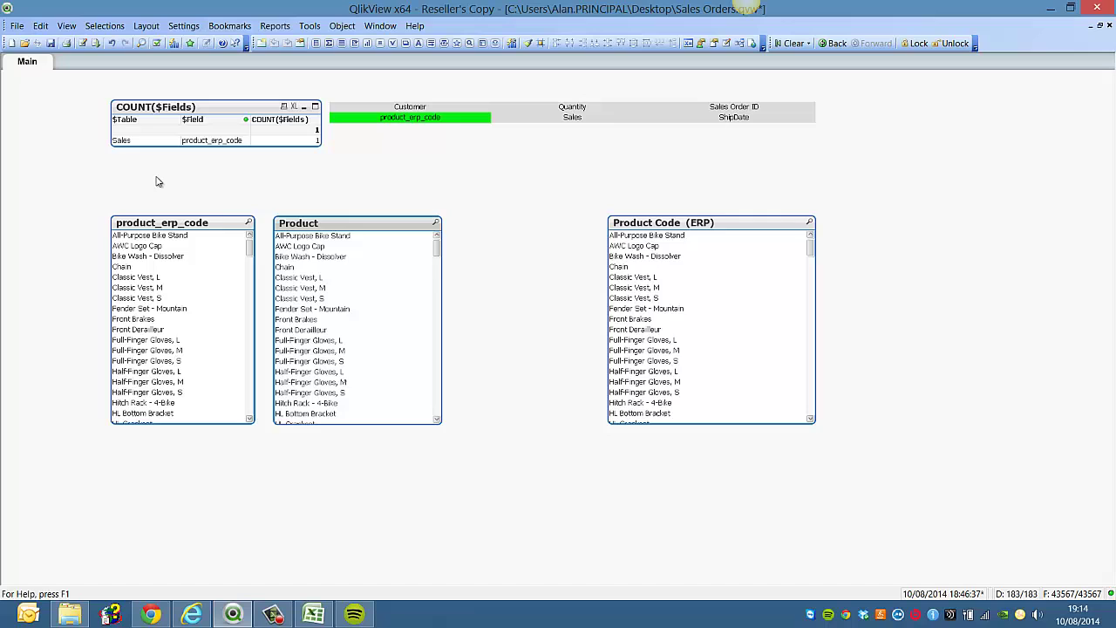
Copy the Capitalize(SubField($Field,'_',1)) title part and append & ' ' & after it.
right_click(353, 227)
click(373, 230)
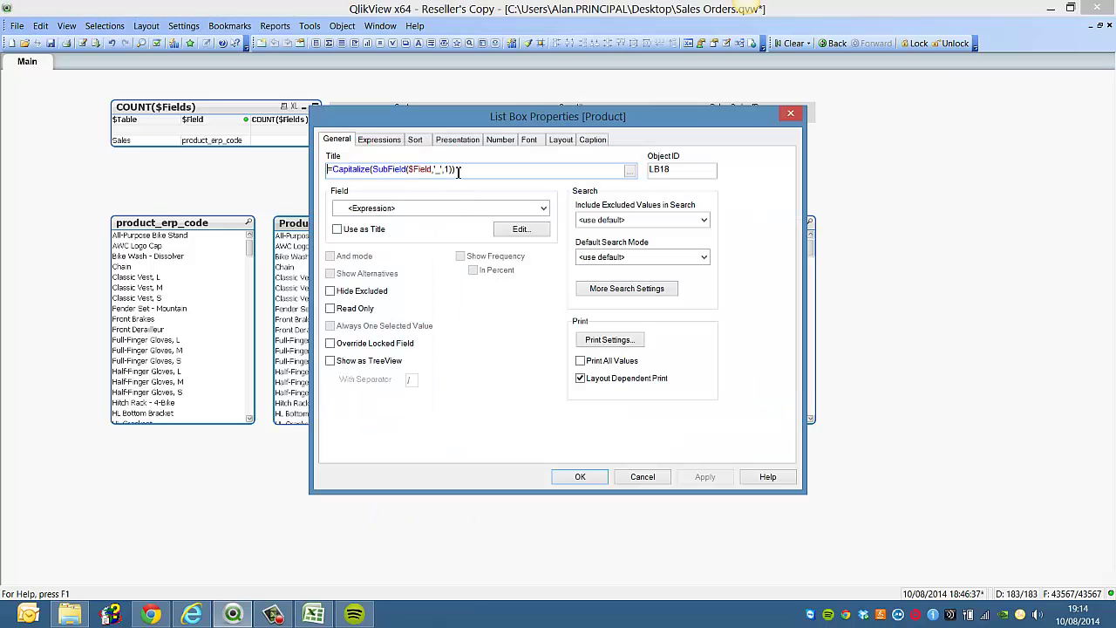
drag(450, 171, 335, 172)
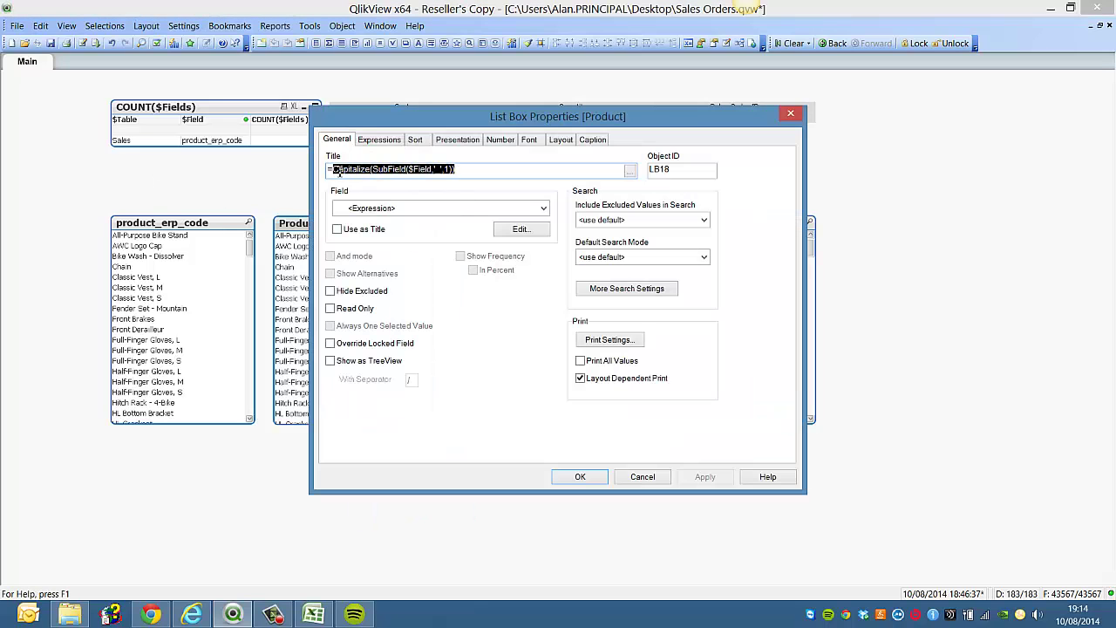
click(629, 171)
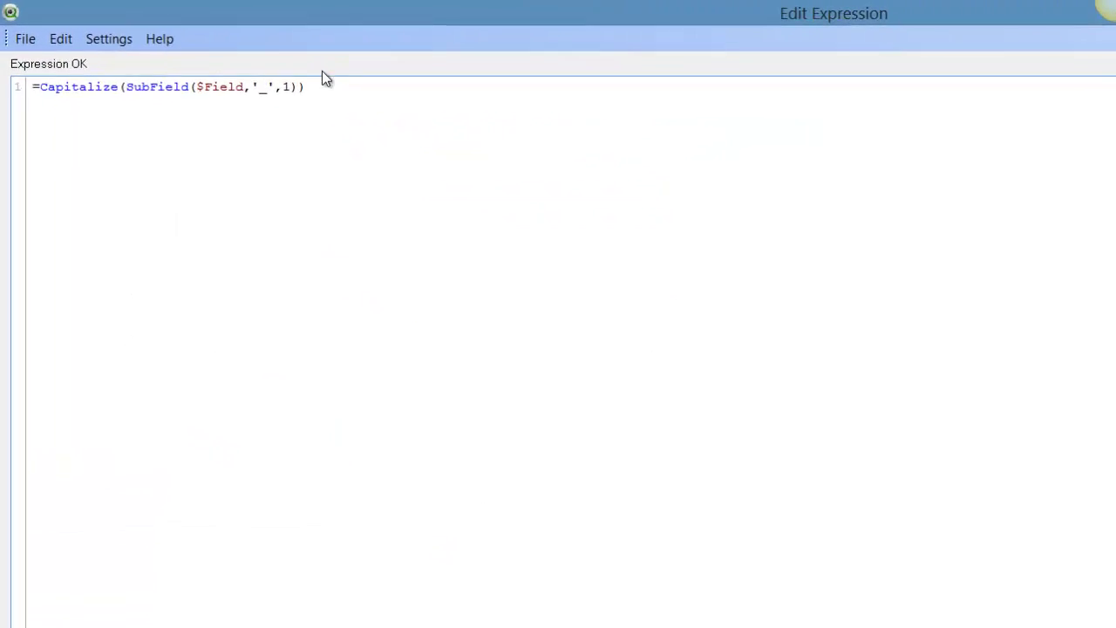
drag(305, 85, 197, 86)
shift+click(58, 136)
key(ctrl+c)
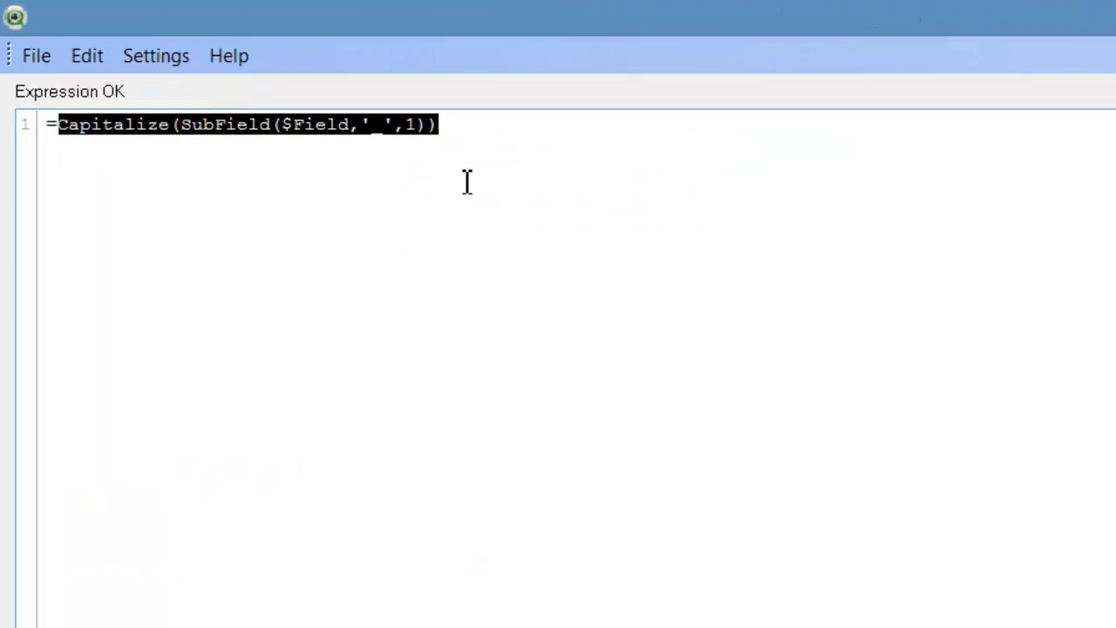
click(474, 130)
text(&)
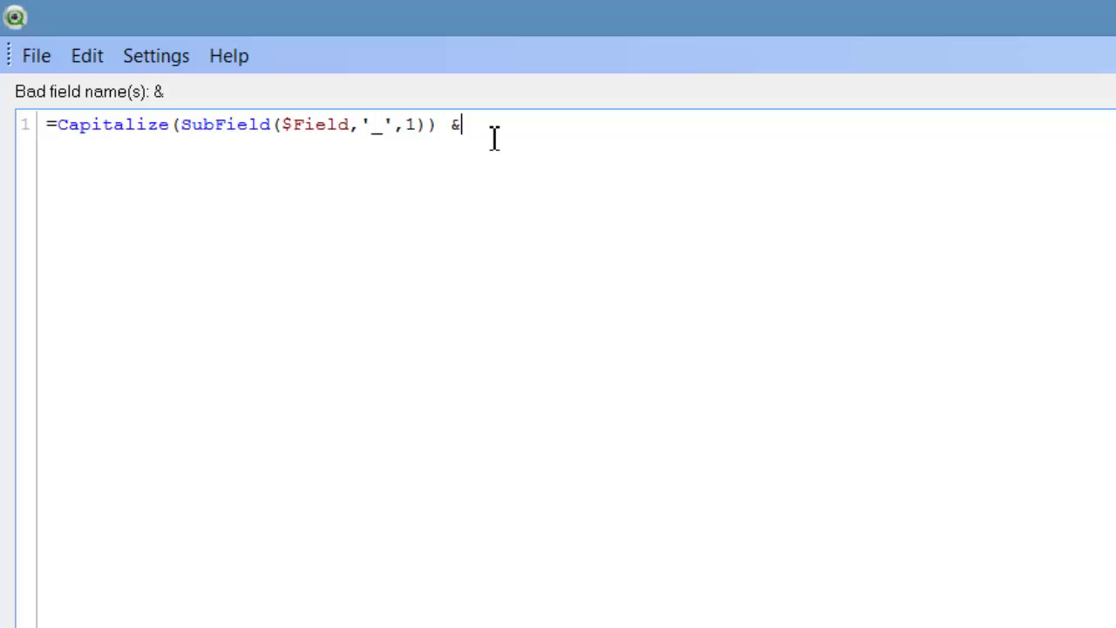
text( ' ')
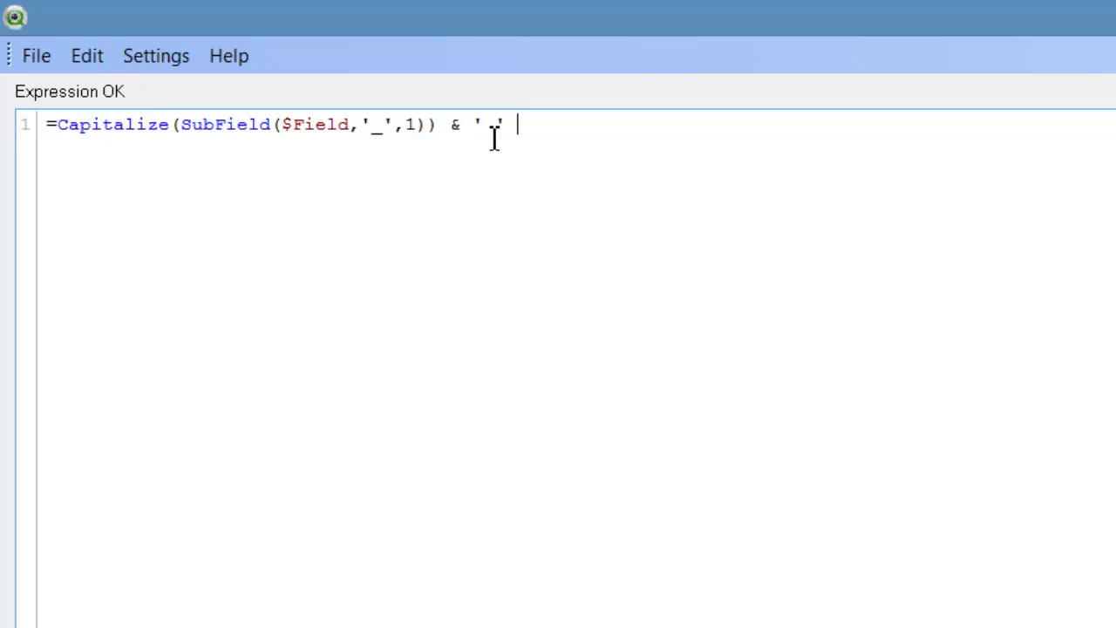
text( &)
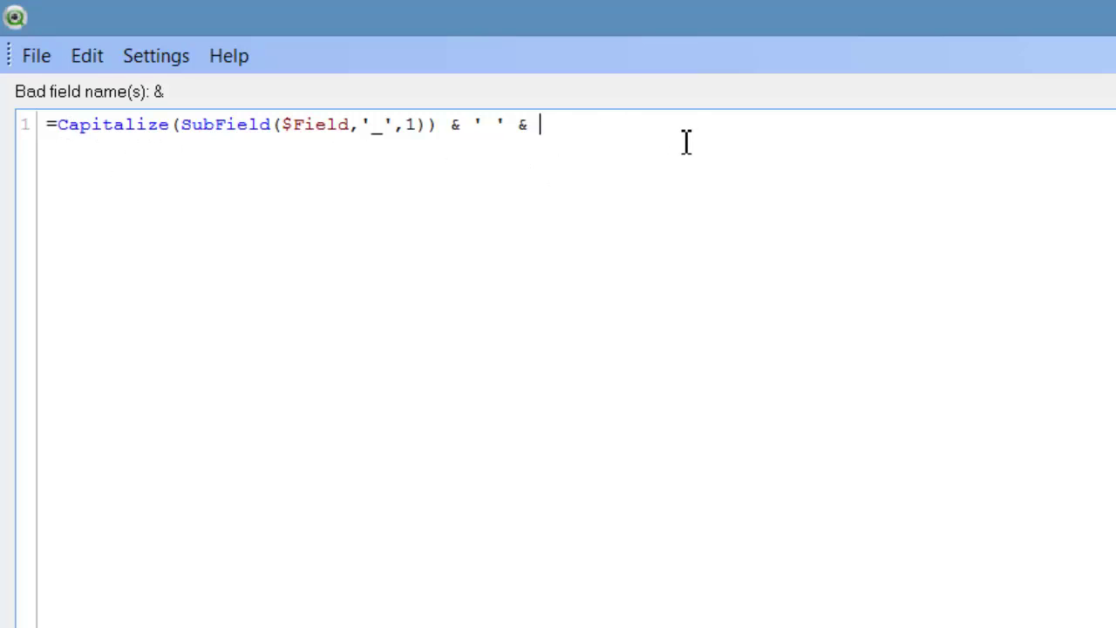
Append Capitalize(SubField($Field,'_',-1)) and apply, captioning the box 'Product Code'.
key(ctrl+v)
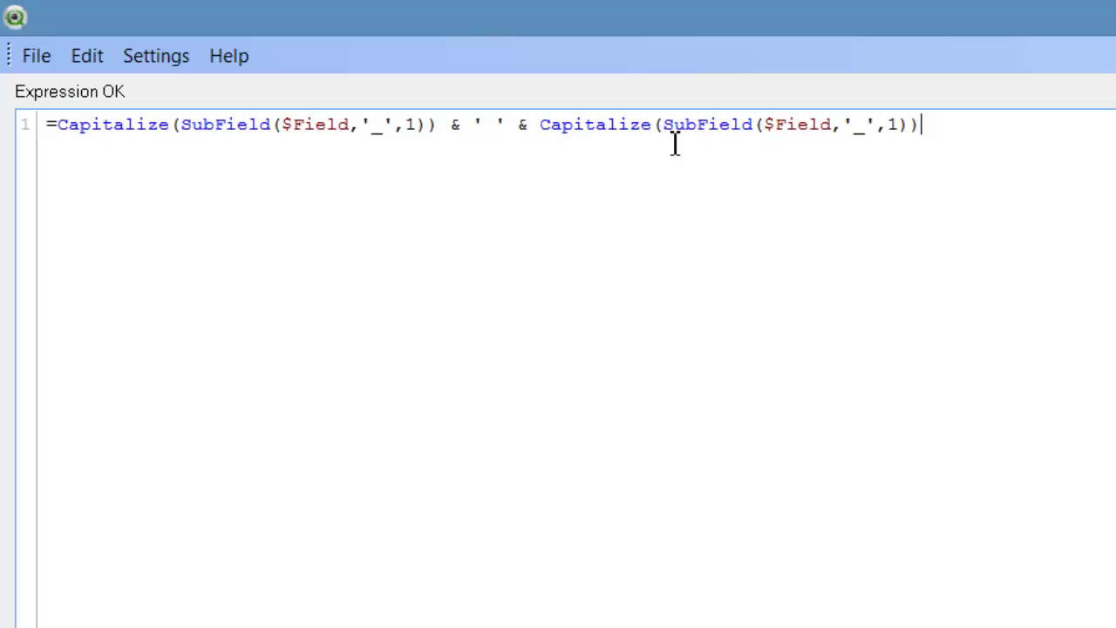
click(899, 125)
key(BackSpace)
text(-1)
click(979, 150)
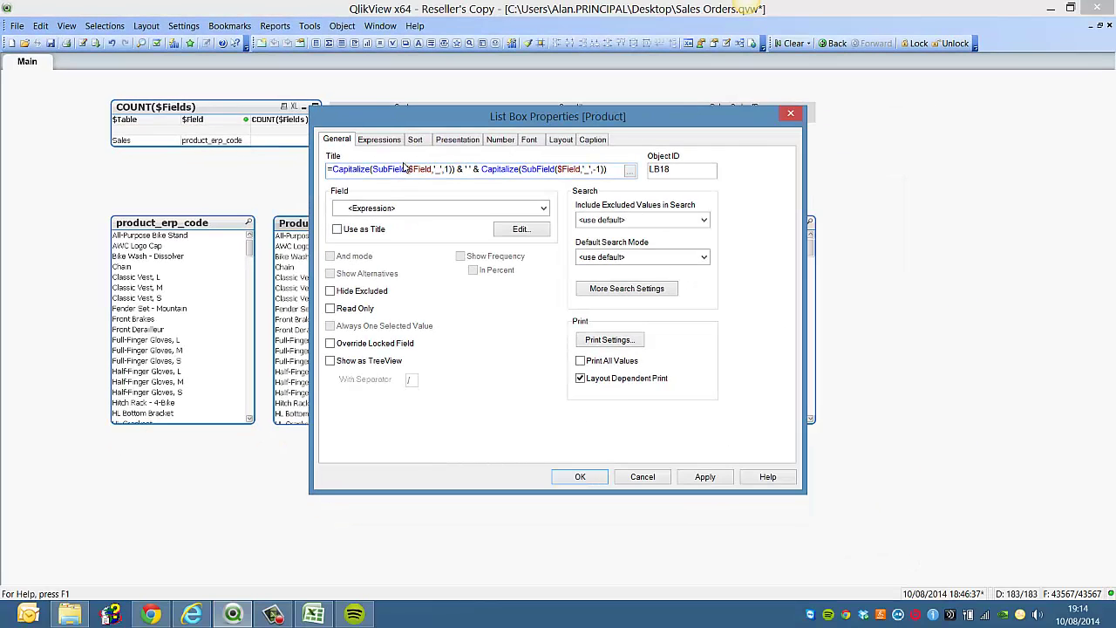
drag(426, 128, 589, 151)
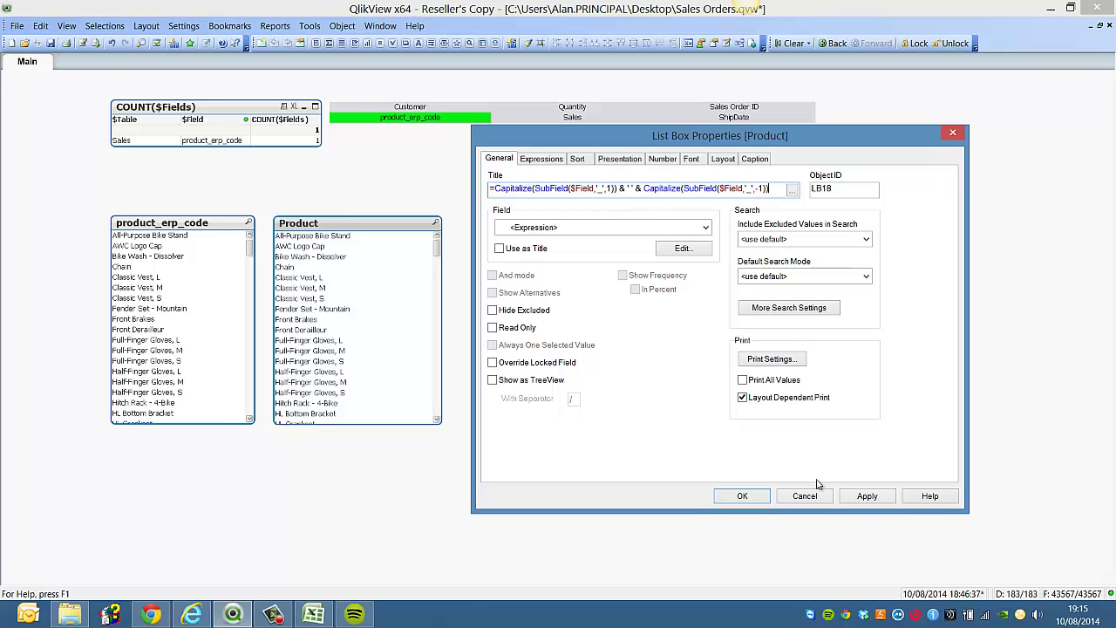
click(866, 496)
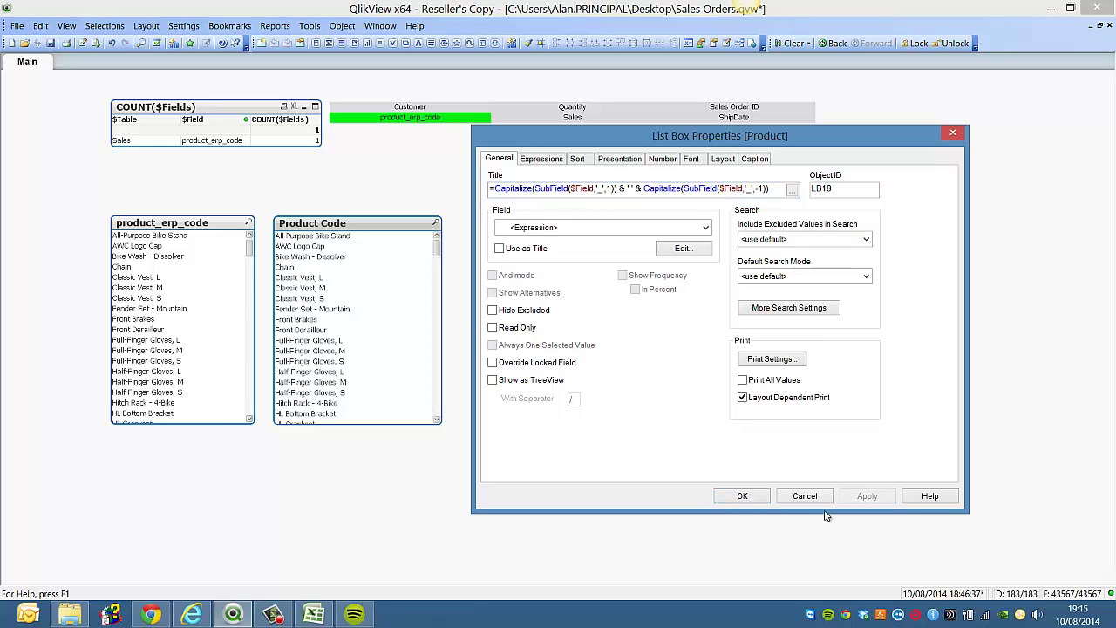
click(742, 496)
Append & ' ' & TextBetween($Field,'_','_') to the title so it reads 'Product Code erp'.
right_click(370, 225)
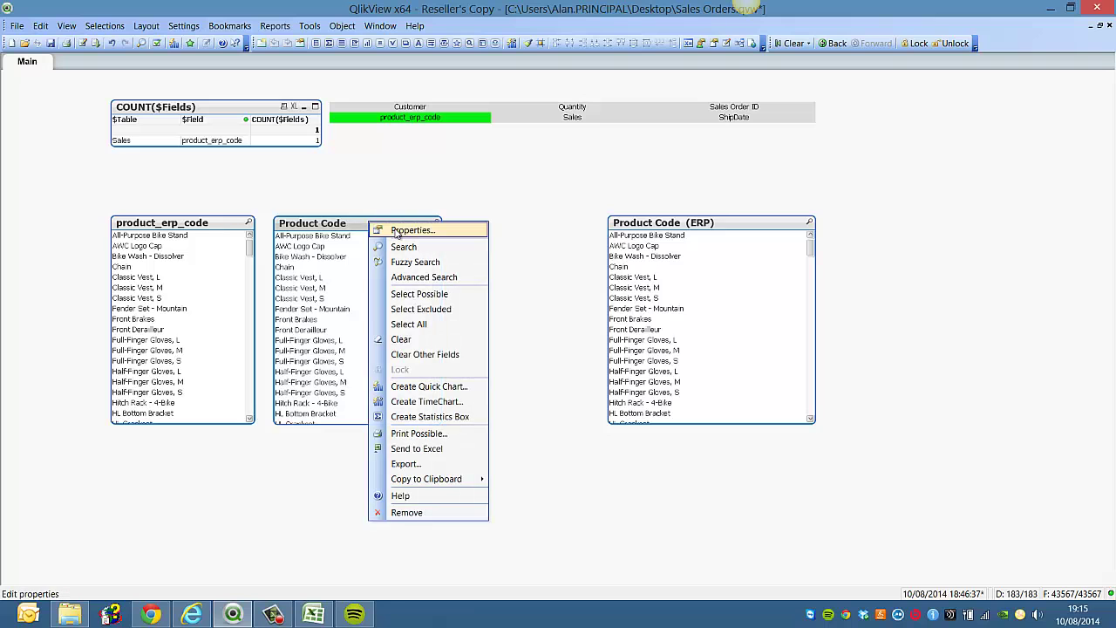
click(409, 230)
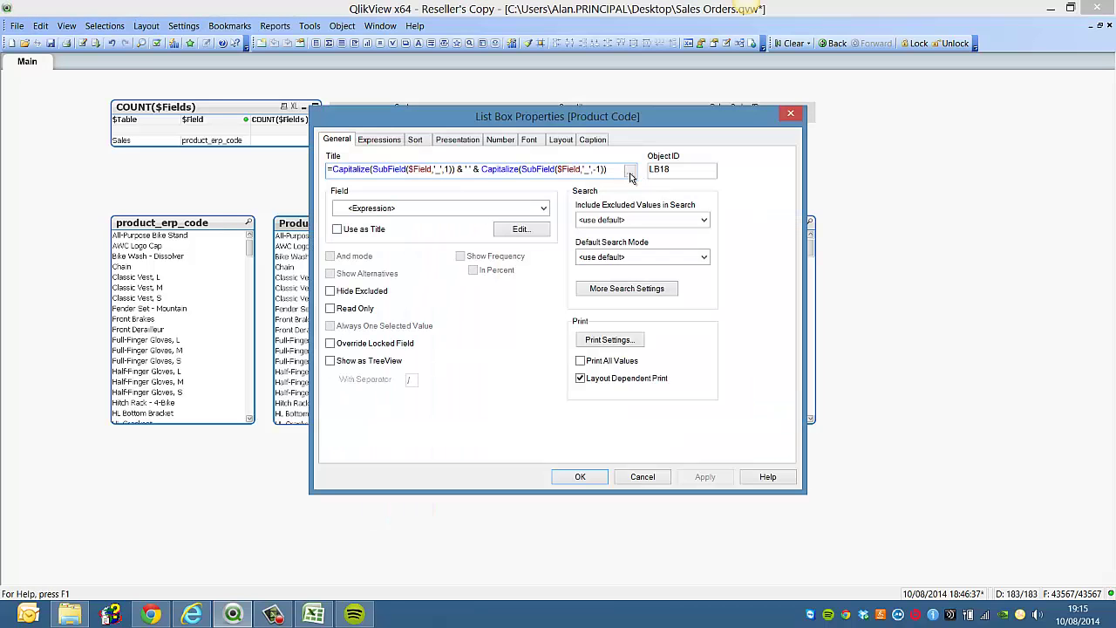
click(630, 173)
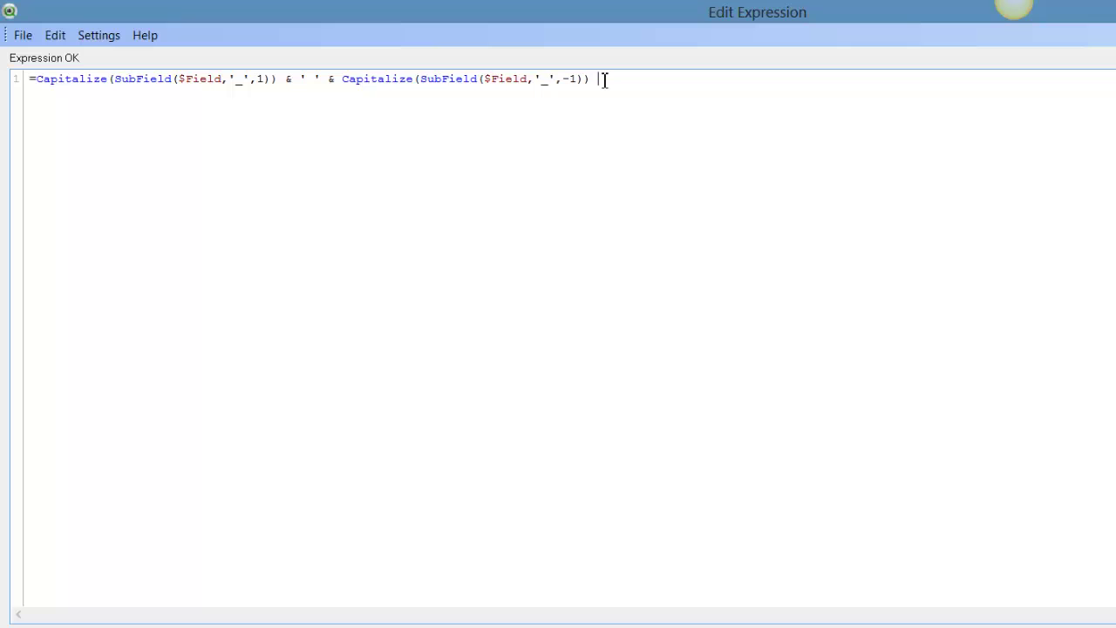
text(& ' ' & TEX)
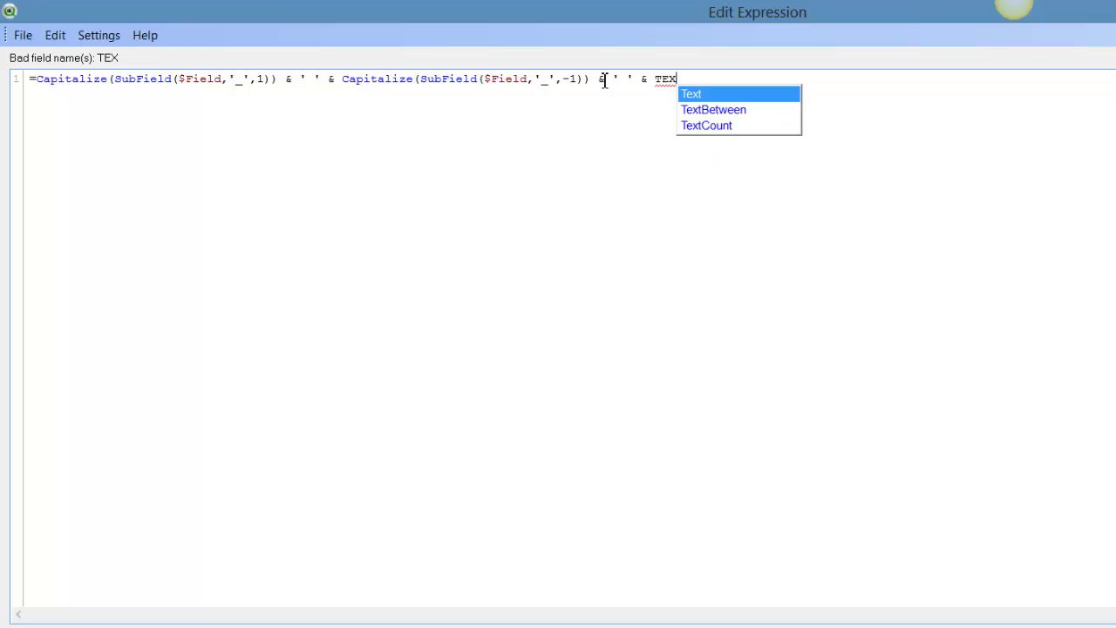
key(Down)
key(Return)
text(()
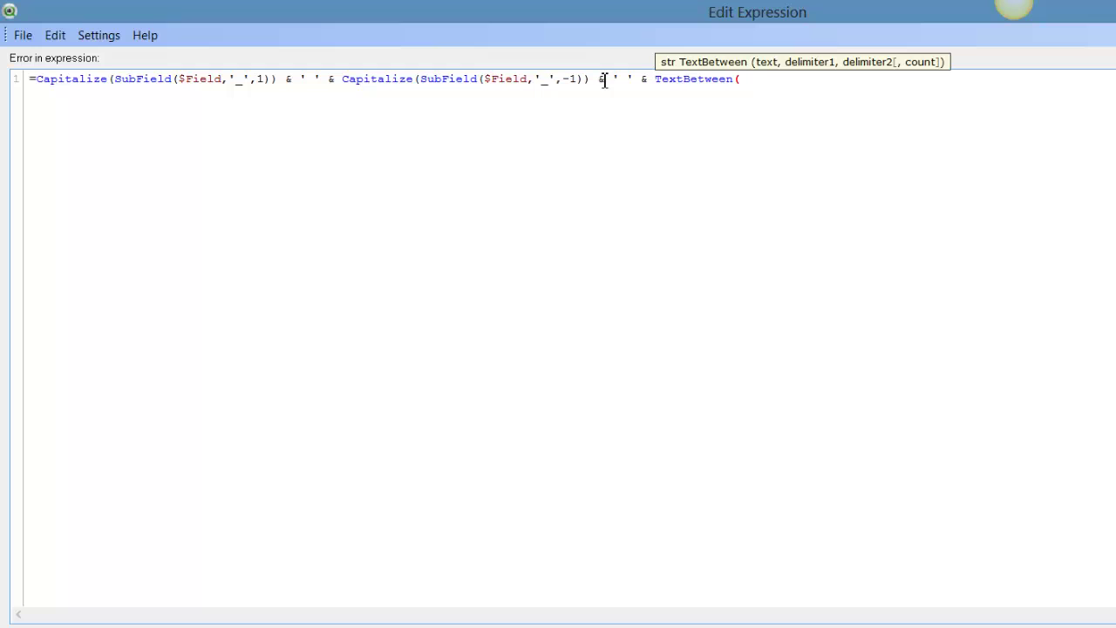
text($)
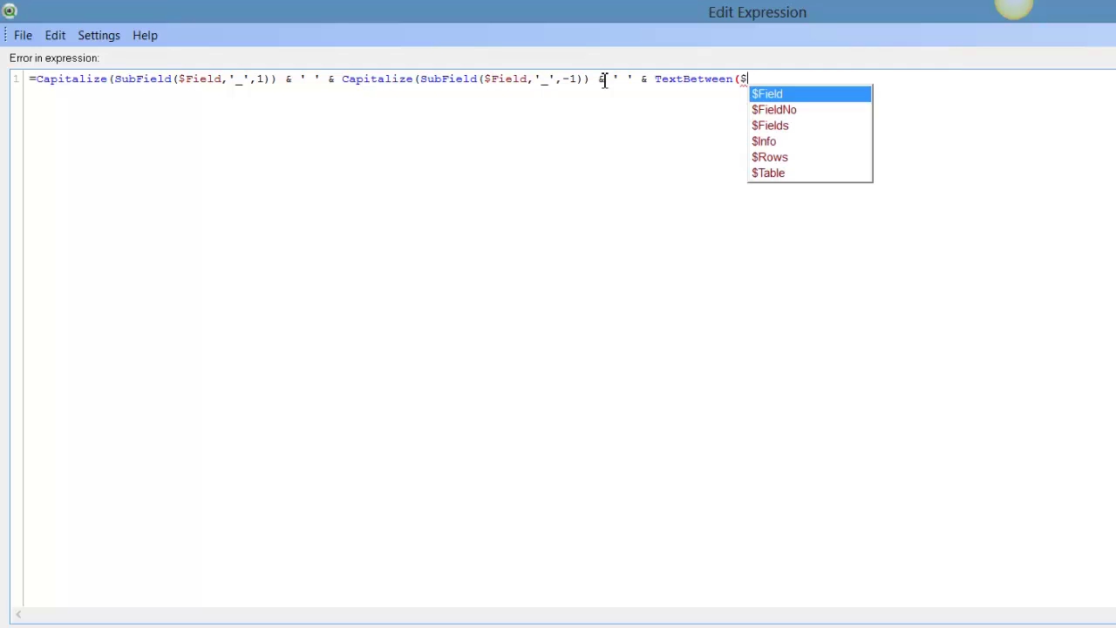
key(Escape)
text(Field)
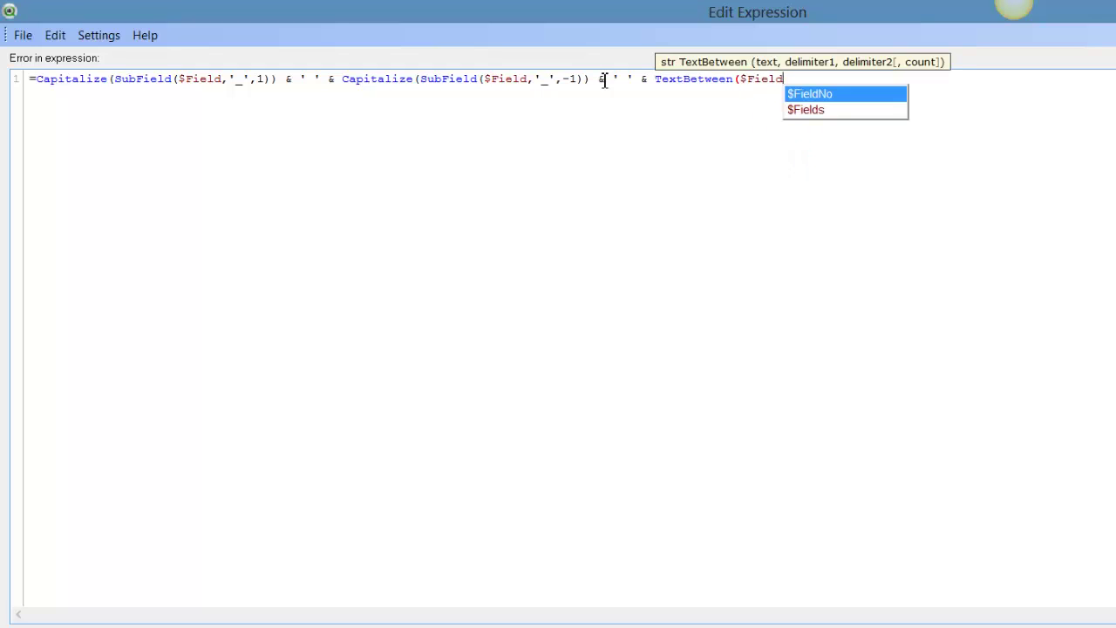
text(,'_','_)
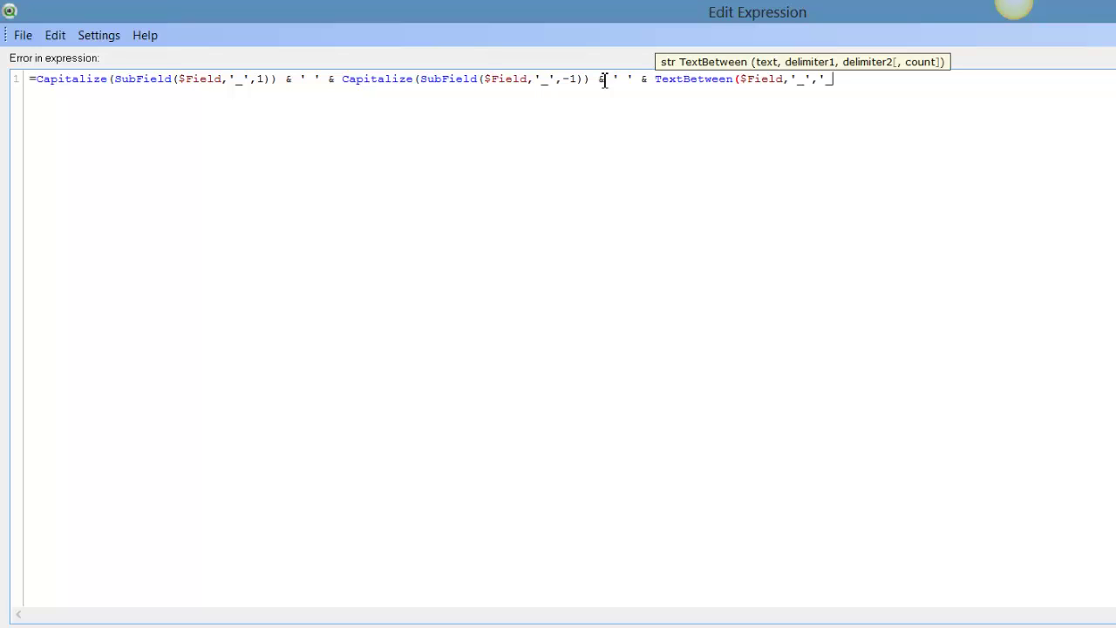
text('))
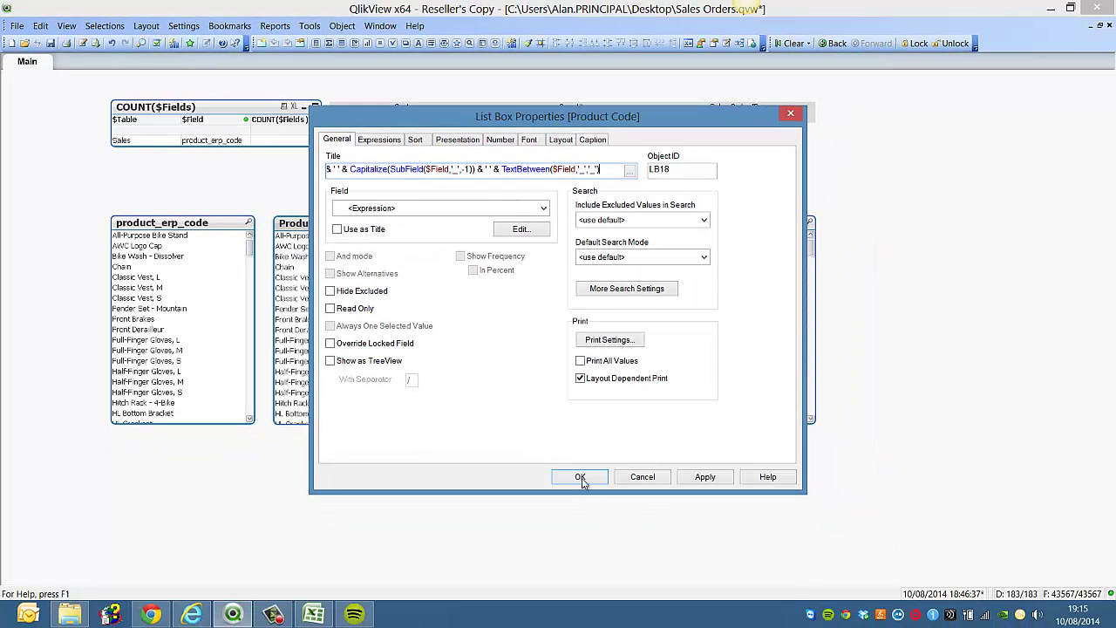
click(584, 486)
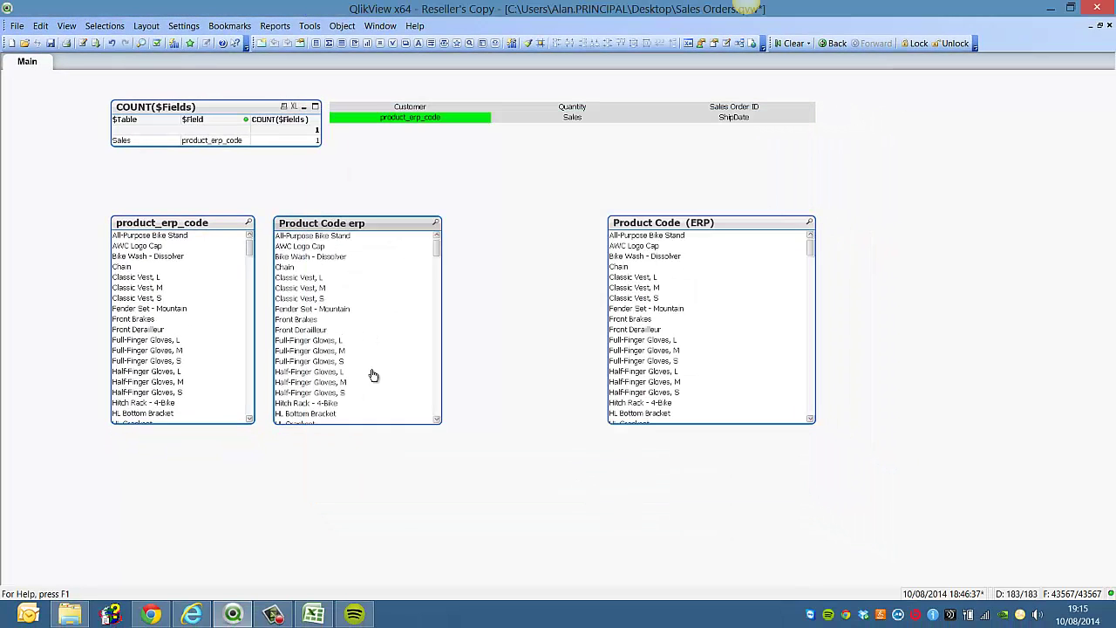
Wrap the TextBetween part of the title in UPPER() so the caption reads 'Product Code ERP'.
right_click(362, 225)
click(383, 232)
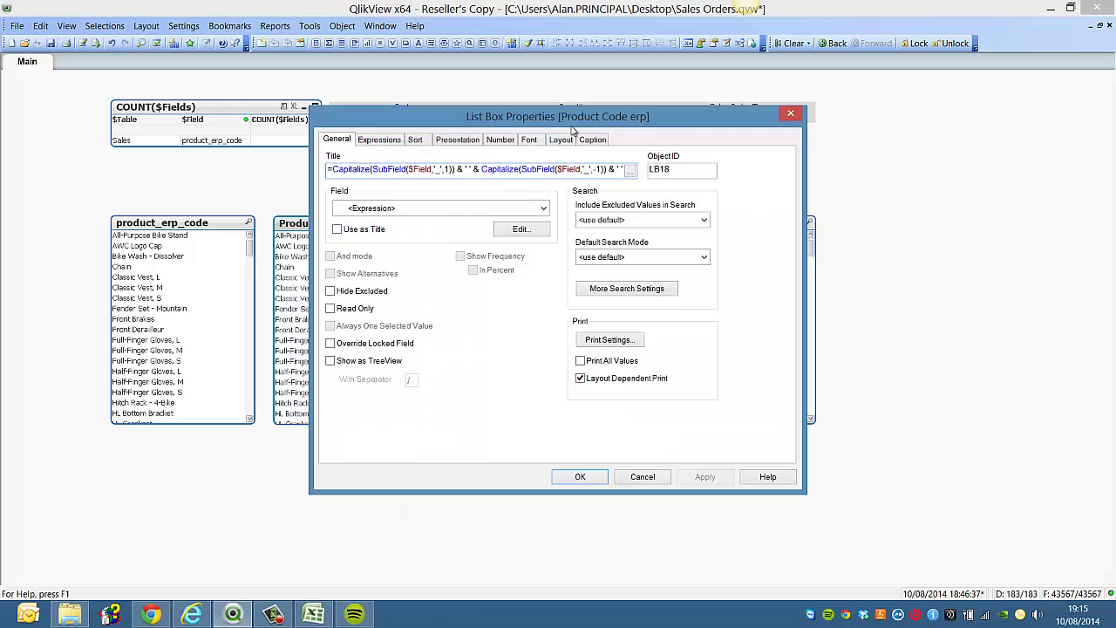
drag(634, 121, 732, 118)
click(729, 173)
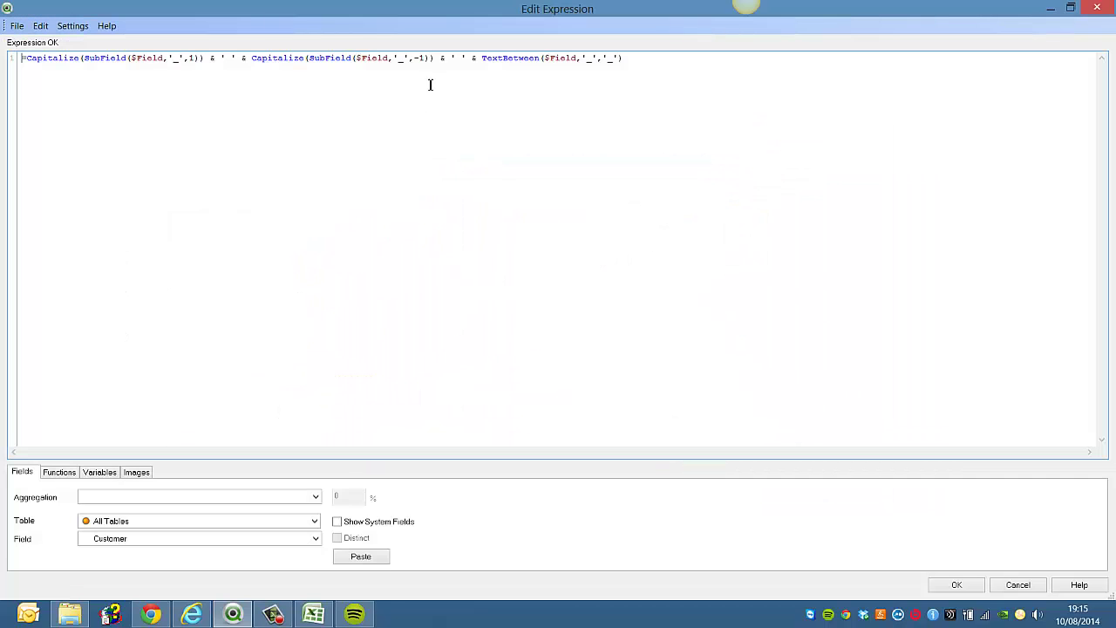
click(479, 60)
text(UP)
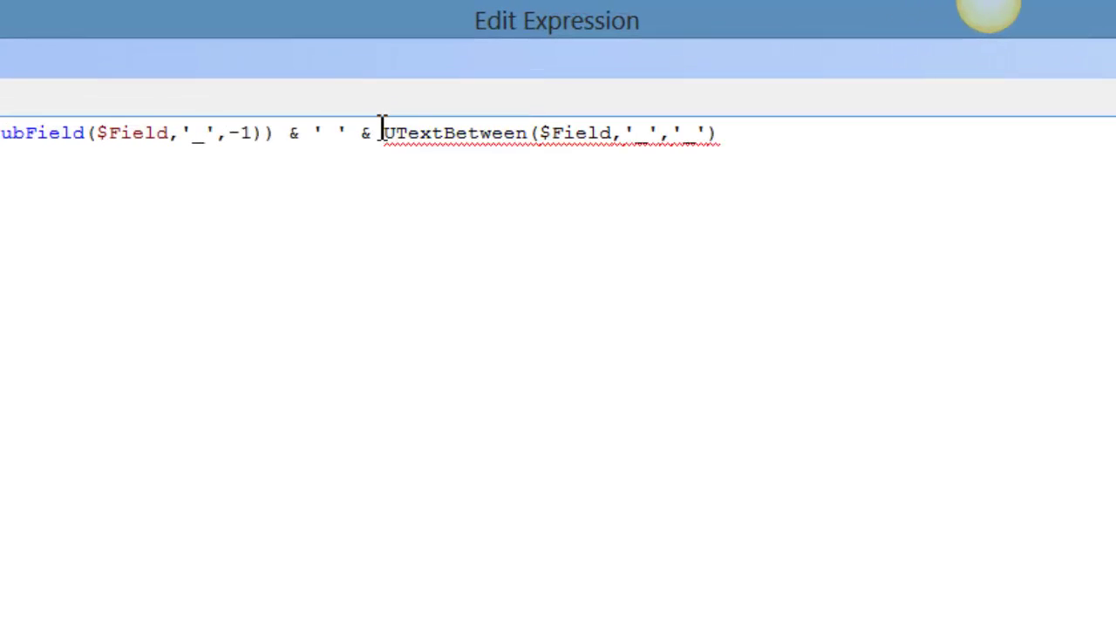
text(PER()
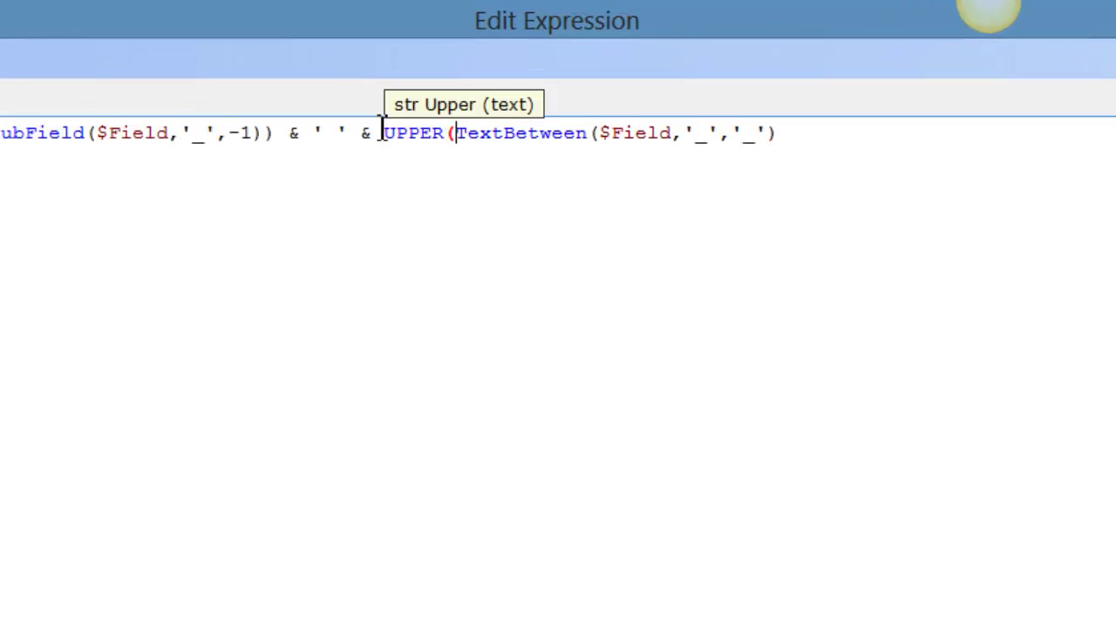
click(795, 139)
text())
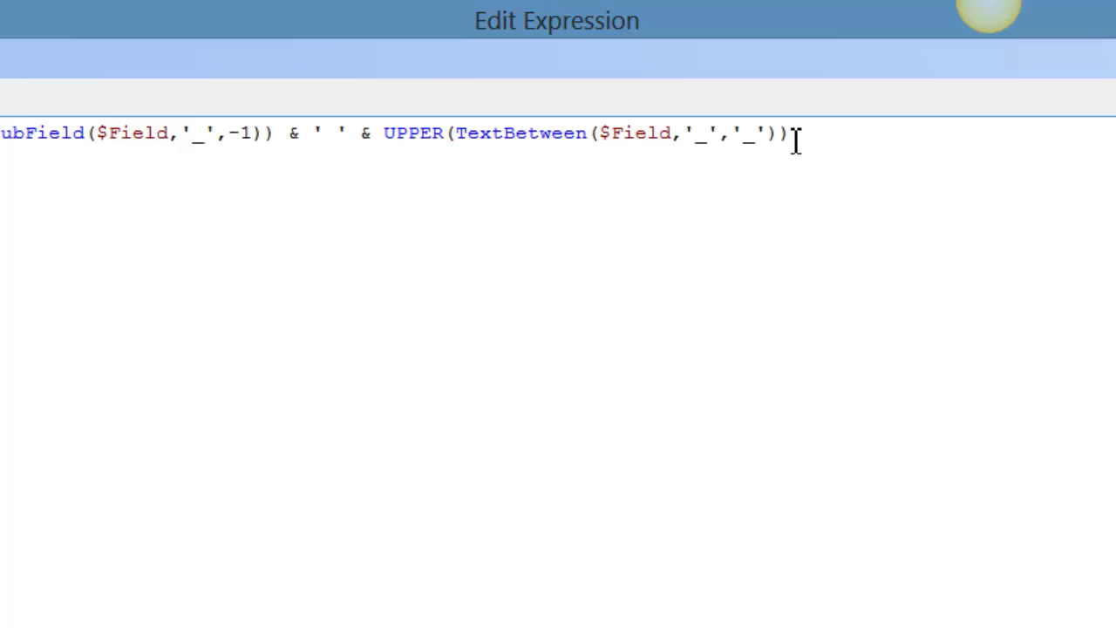
click(952, 586)
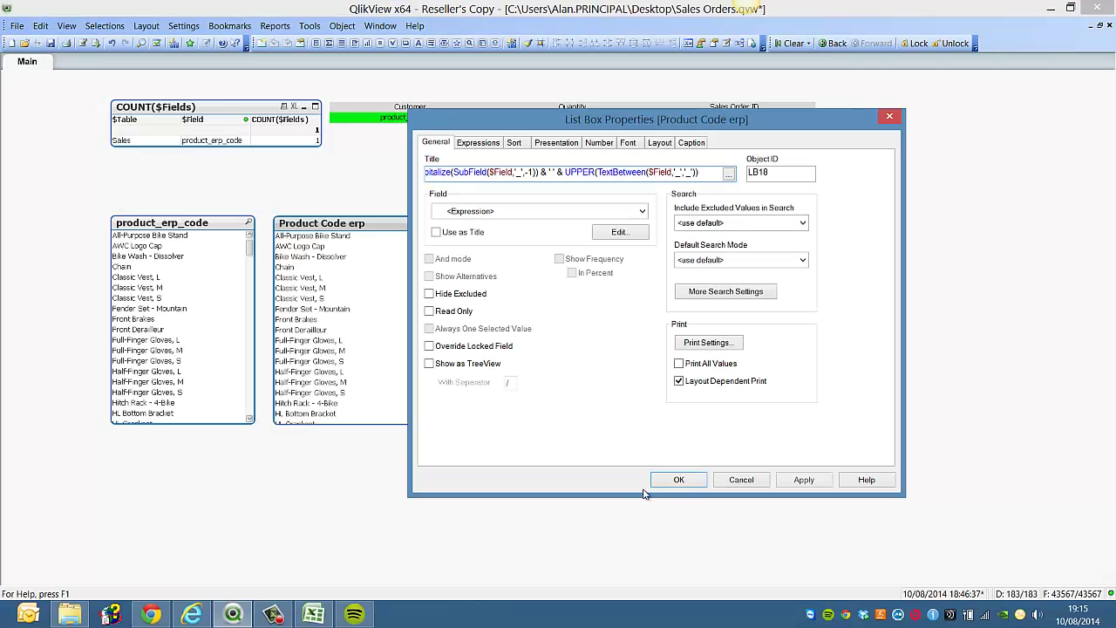
click(673, 479)
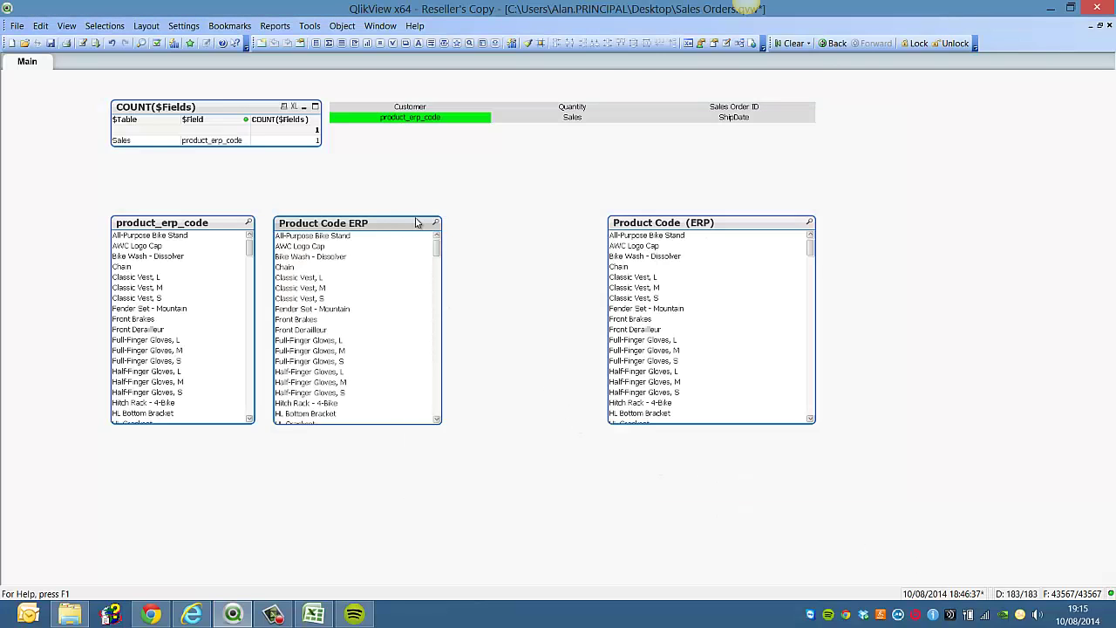
Change ' ' to ' (' and append ')' so the caption reads 'Product Code (ERP)'.
right_click(385, 226)
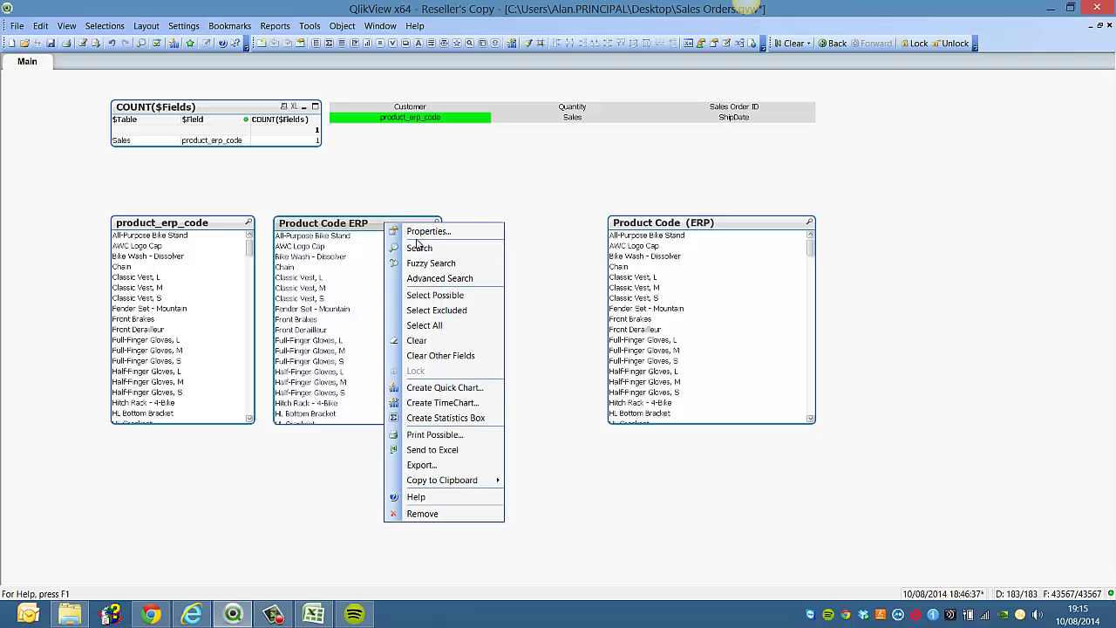
click(432, 231)
click(628, 168)
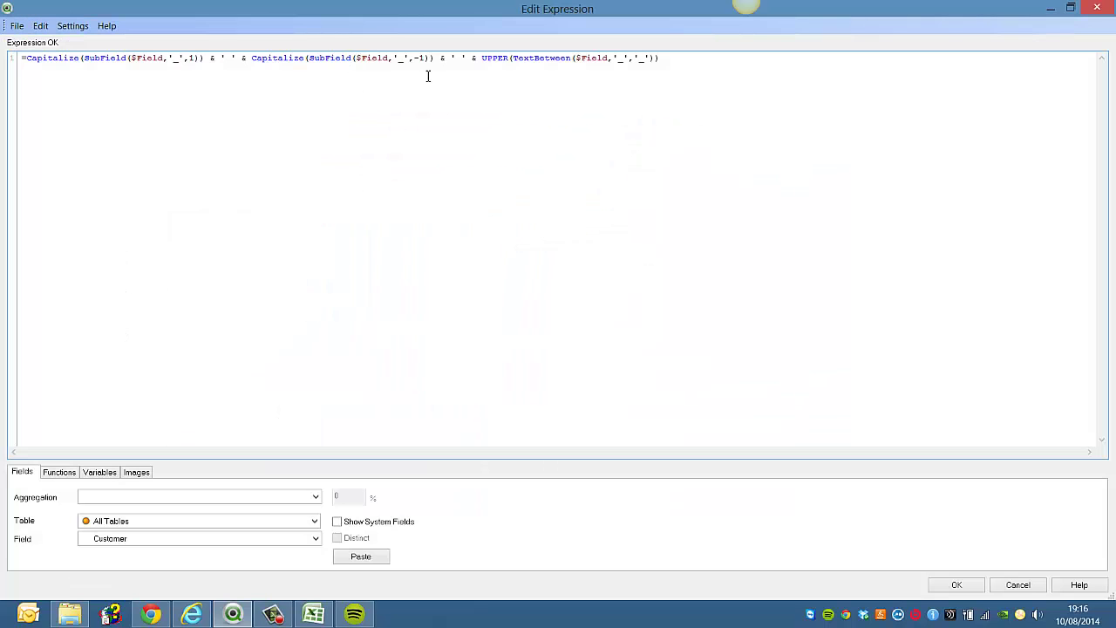
click(459, 65)
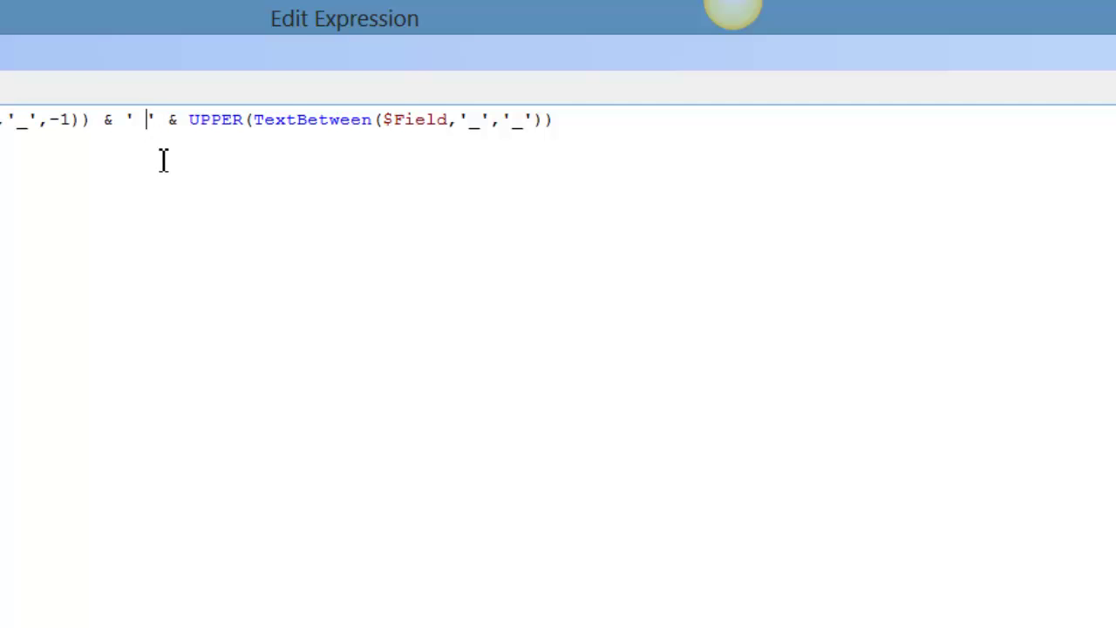
text(()
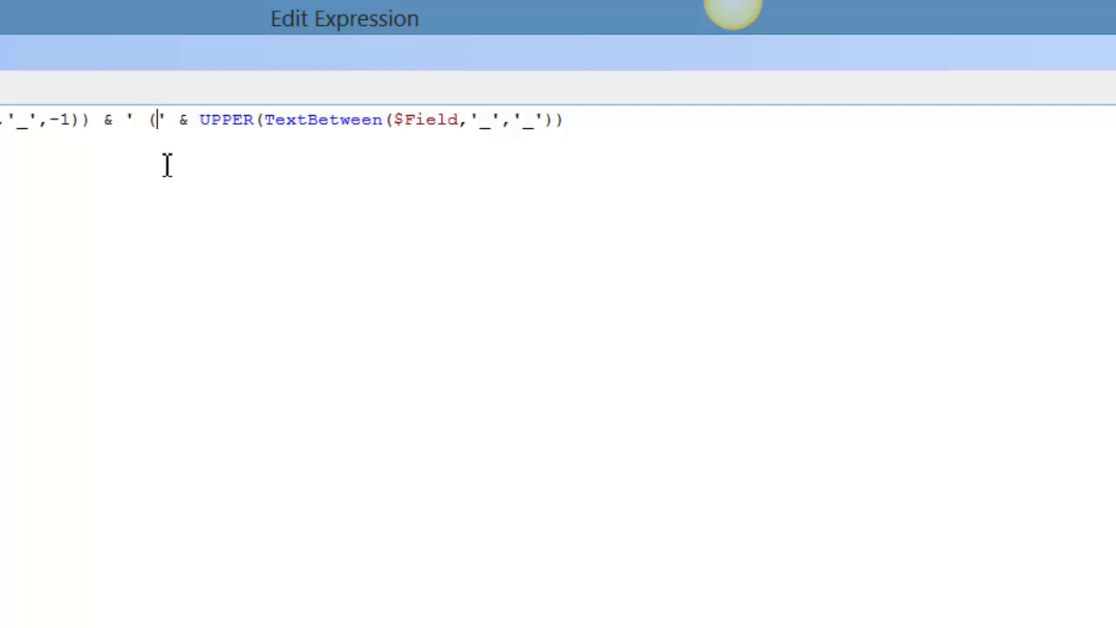
click(575, 126)
text('')
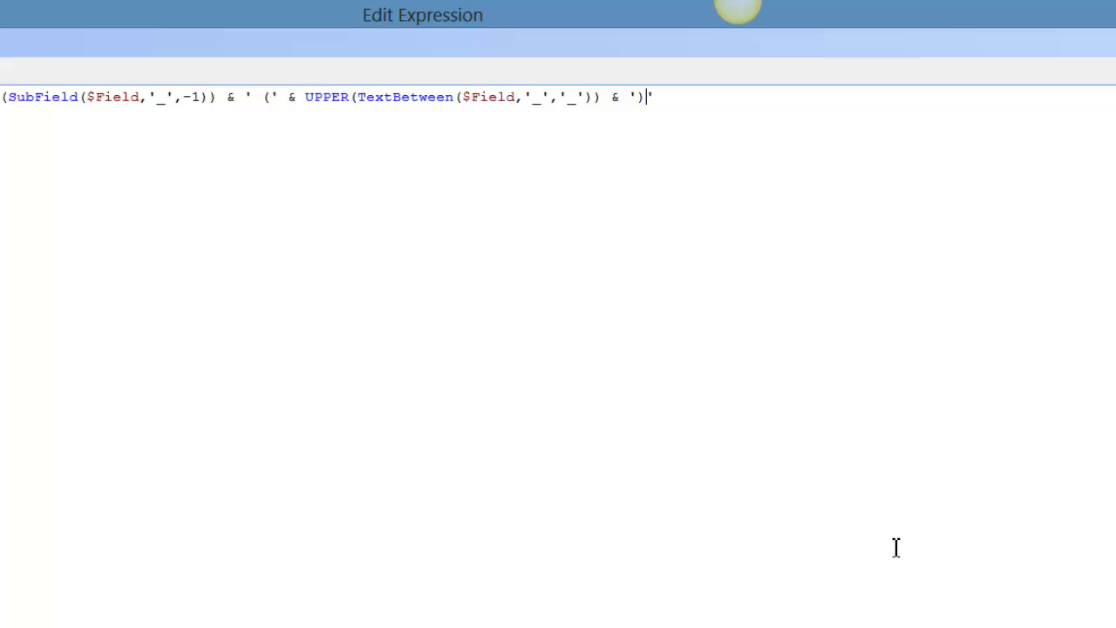
click(712, 537)
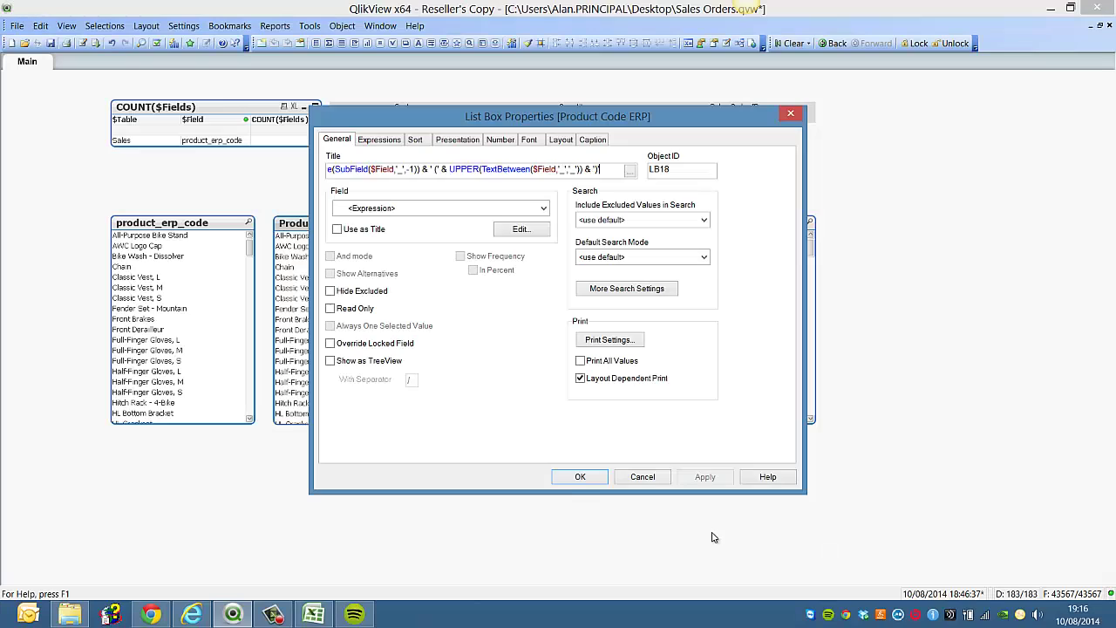
click(580, 477)
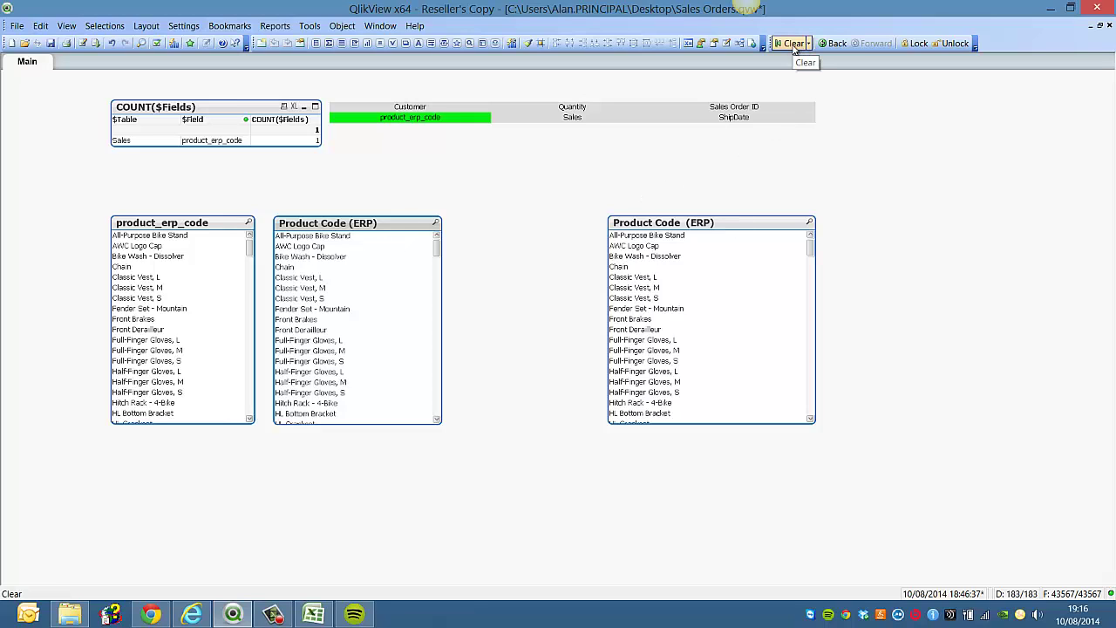
Test the caption with Customer and Sales Order ID, widen the middle box, then reselect product_erp_code.
click(793, 45)
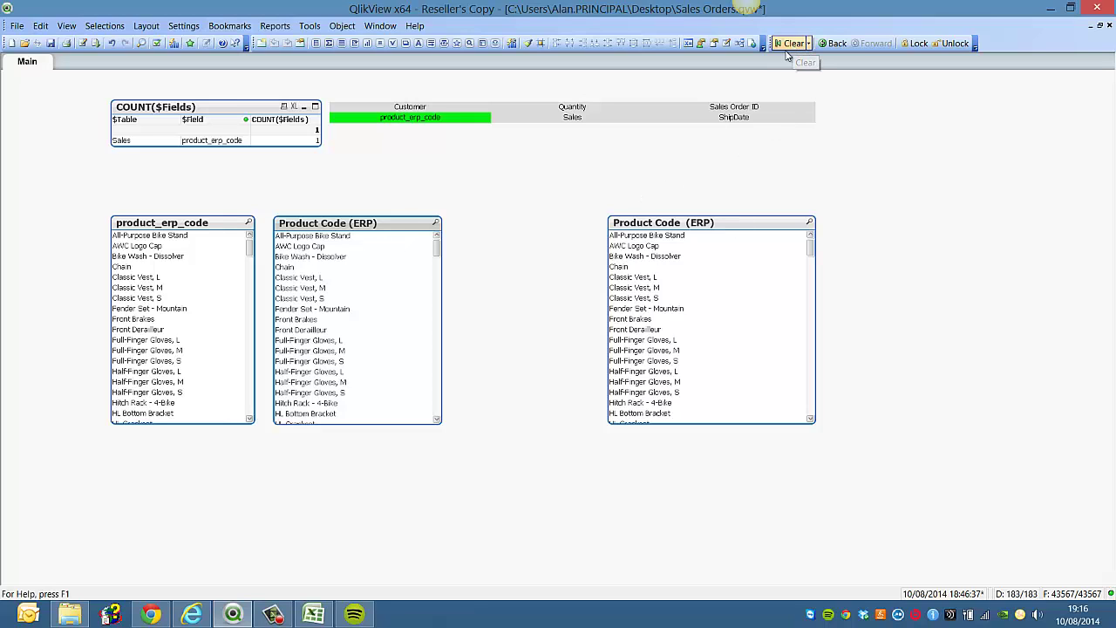
click(441, 107)
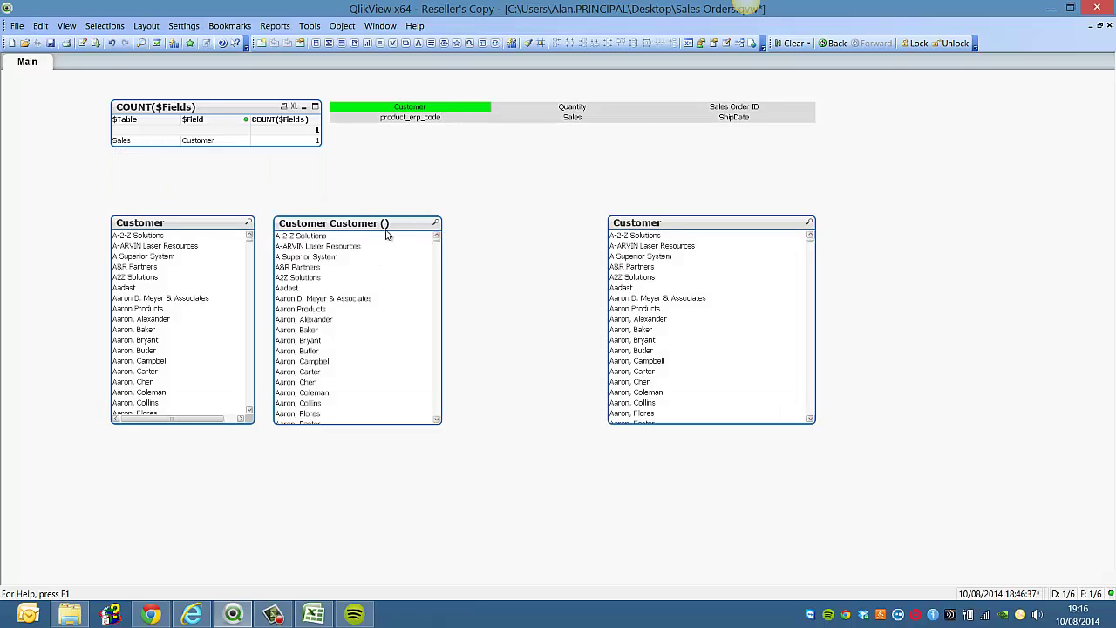
click(725, 108)
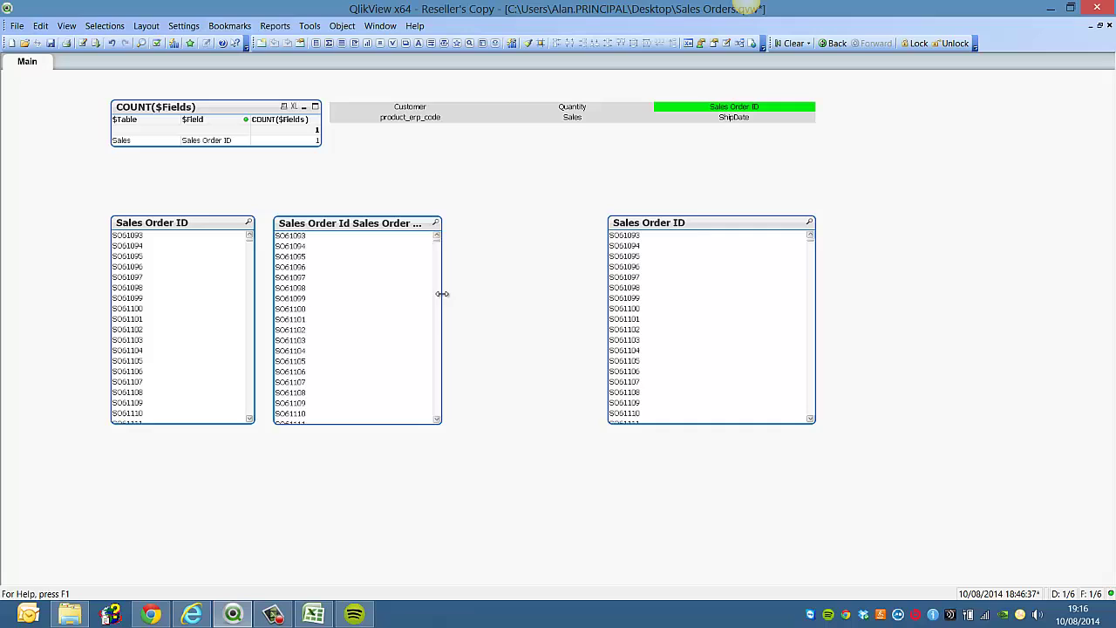
drag(441, 294, 491, 292)
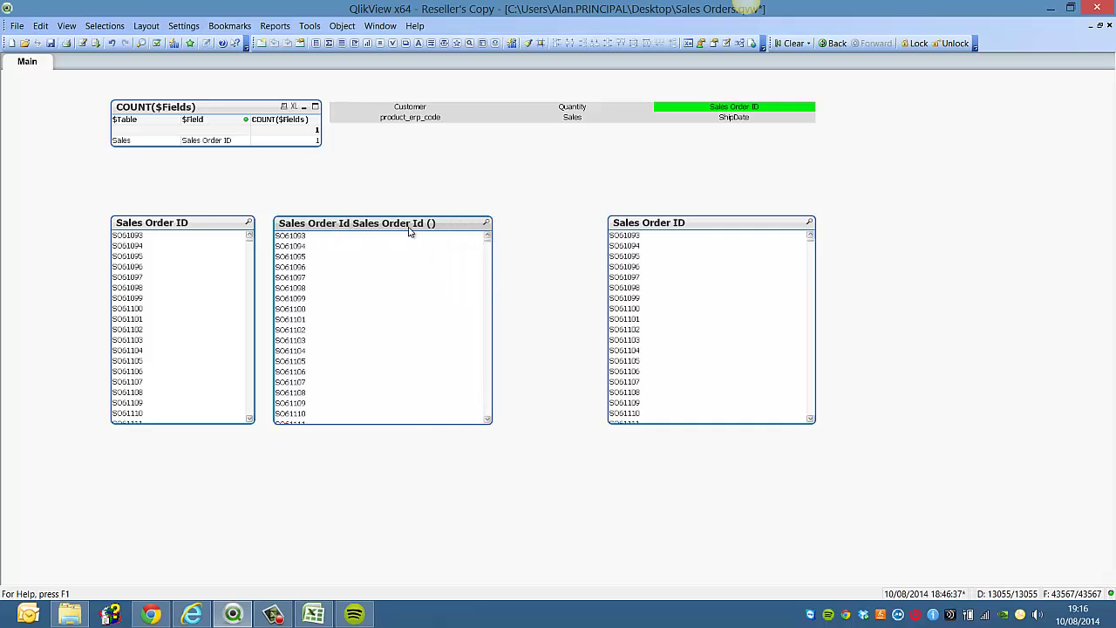
click(789, 42)
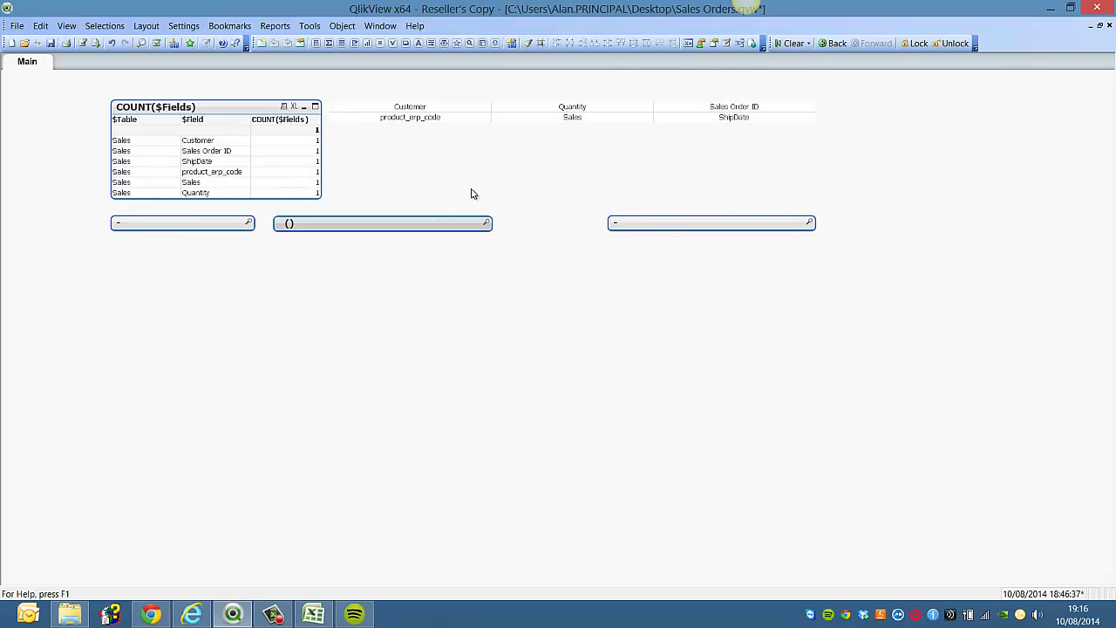
click(232, 174)
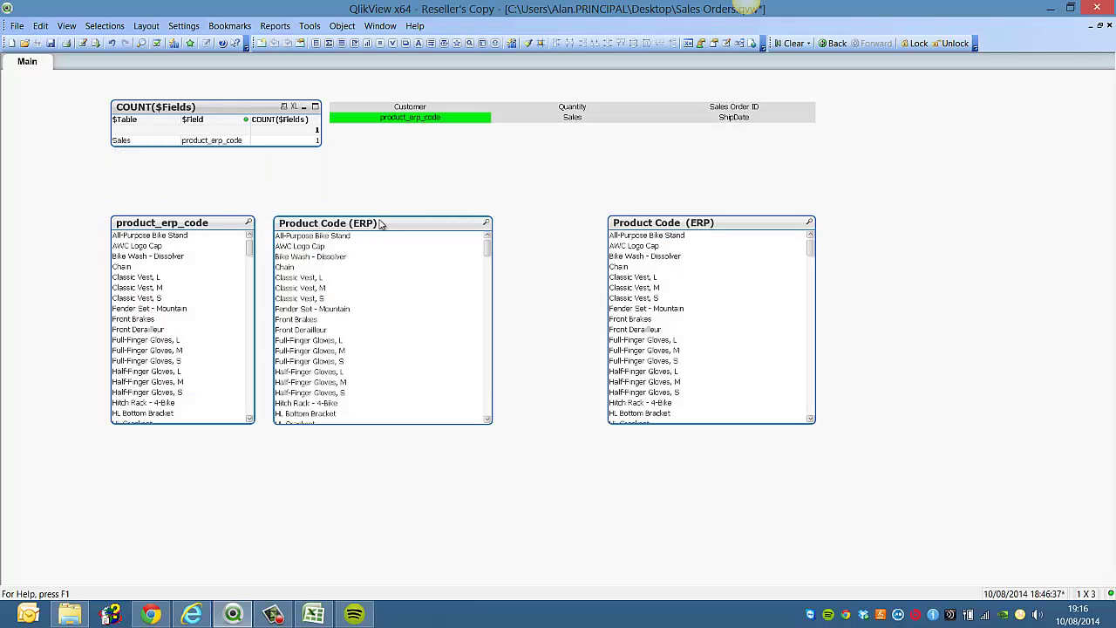
Insert IF(LEFT($Field,1) = 'P', at the start of the title expression.
right_click(440, 225)
click(462, 231)
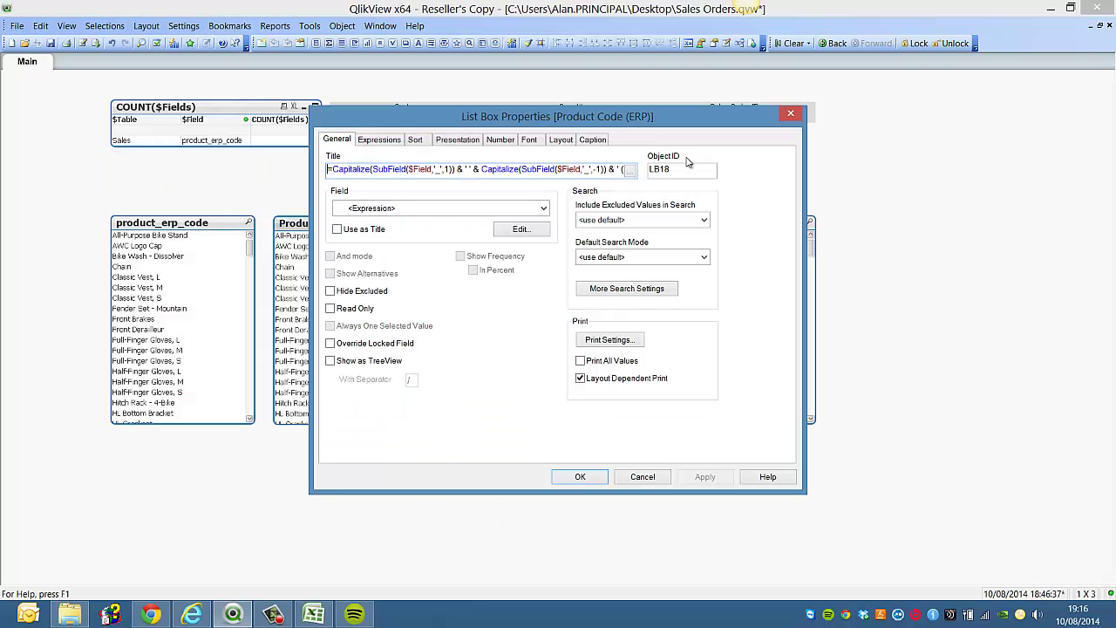
click(630, 170)
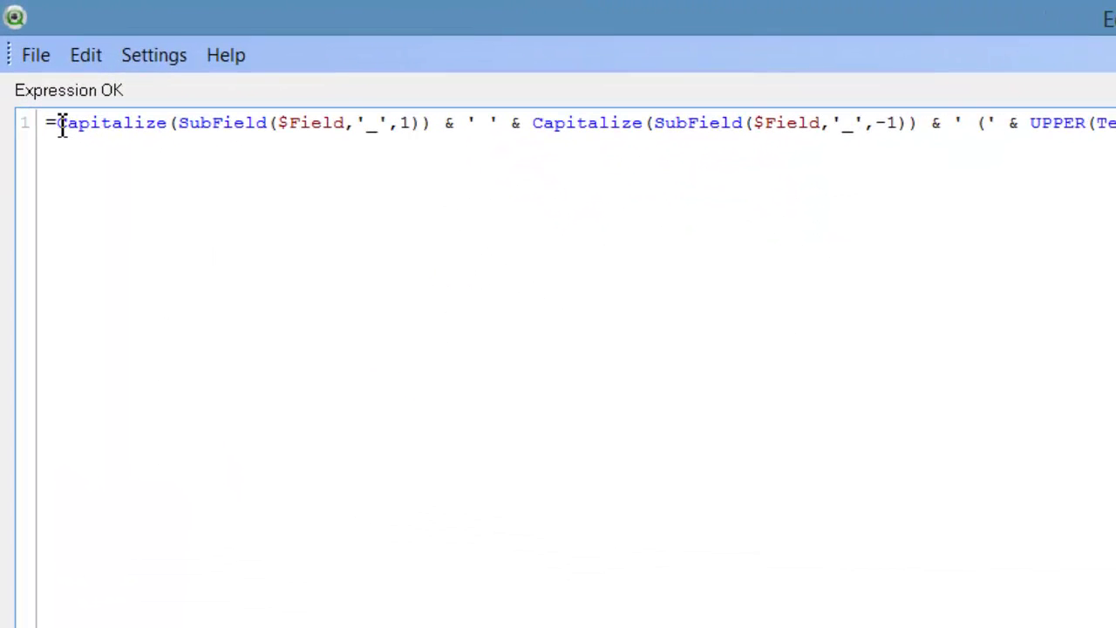
click(57, 125)
text(IF()
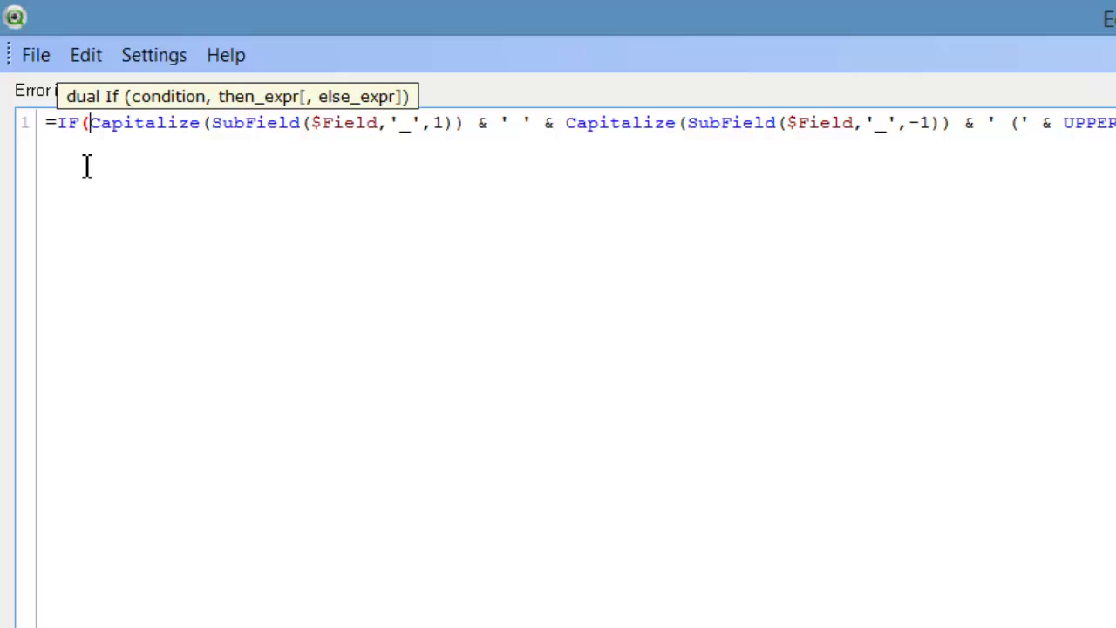
text($Fi)
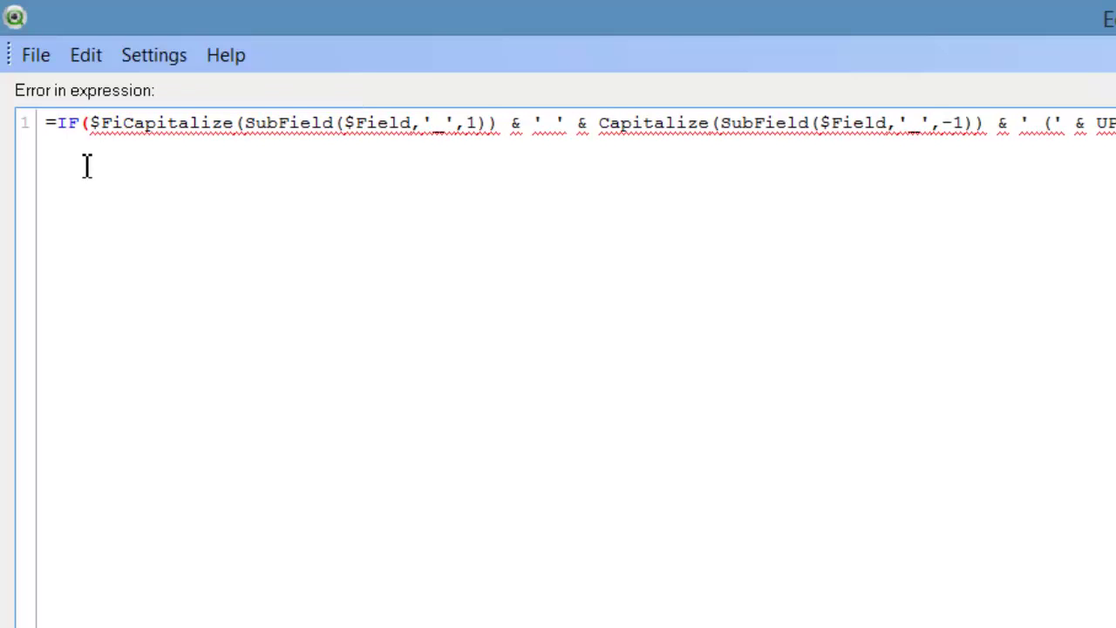
text(eld)
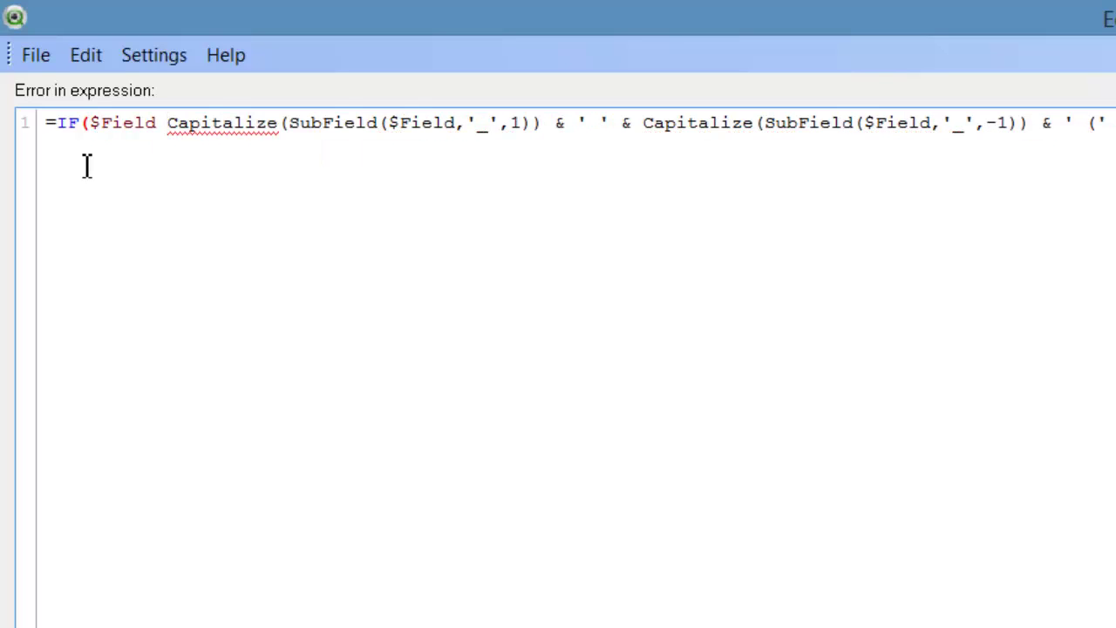
key(Left)
key(Left)
key(Left)
key(Left)
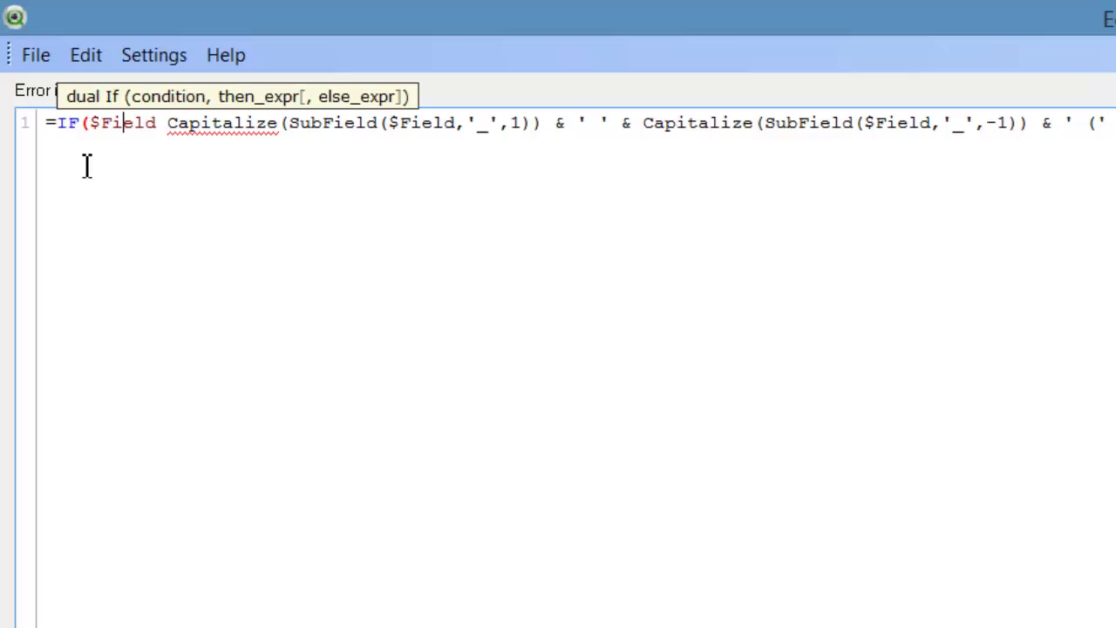
text(LEFT()
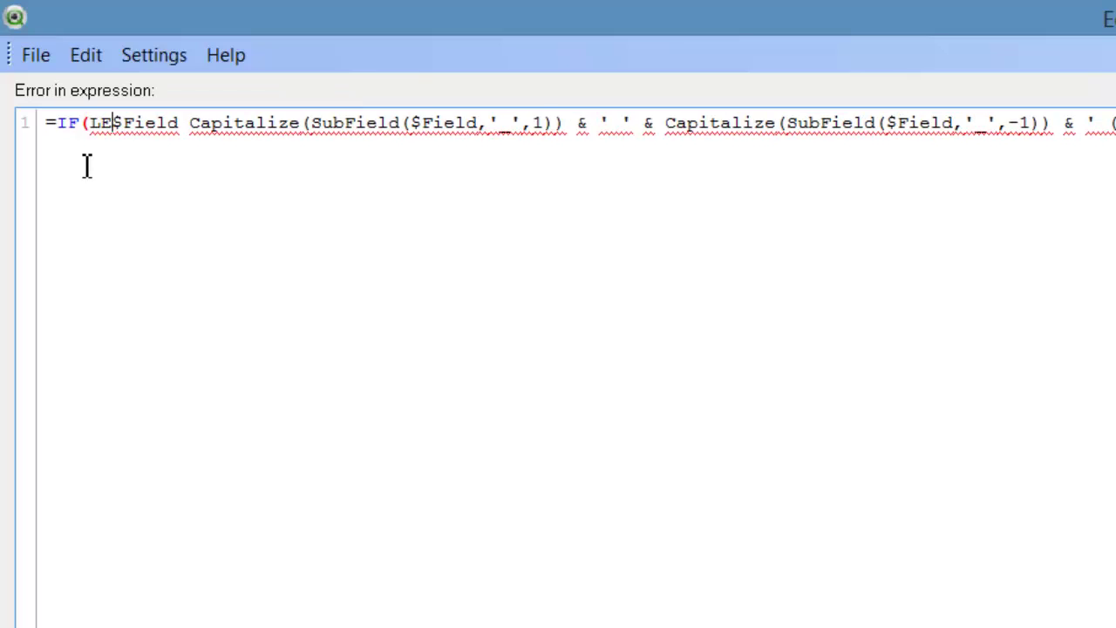
click(222, 123)
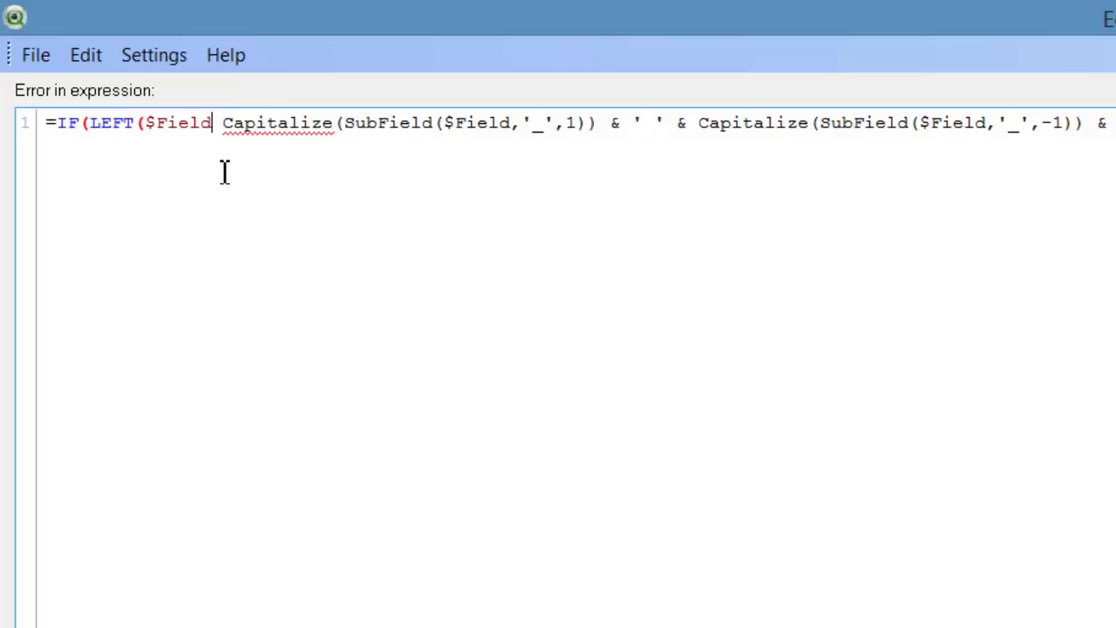
text(,)
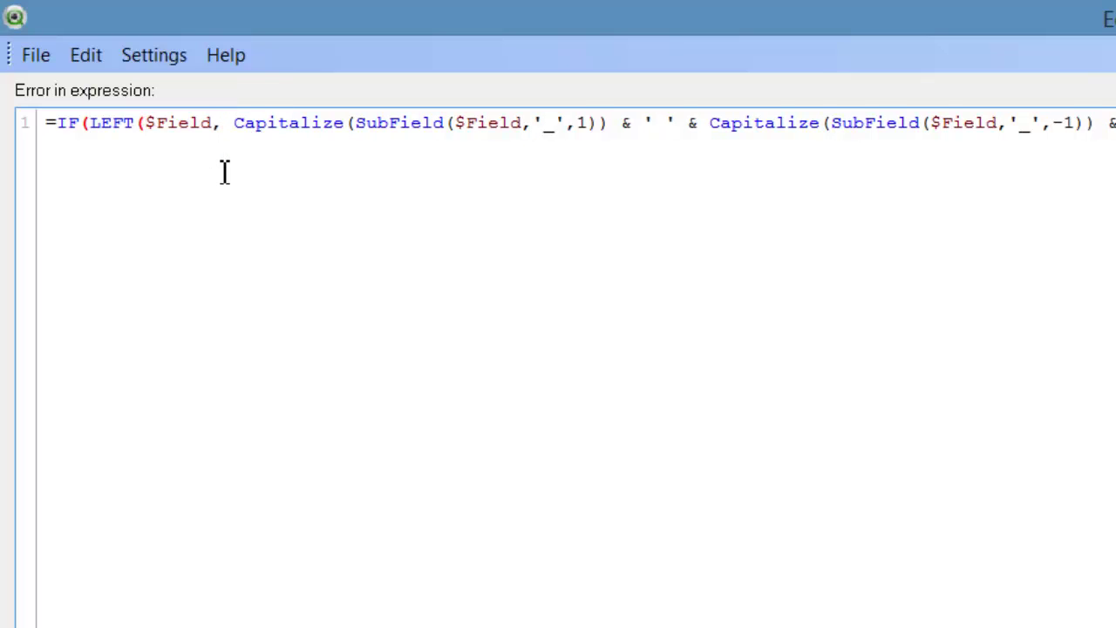
text(1) = )
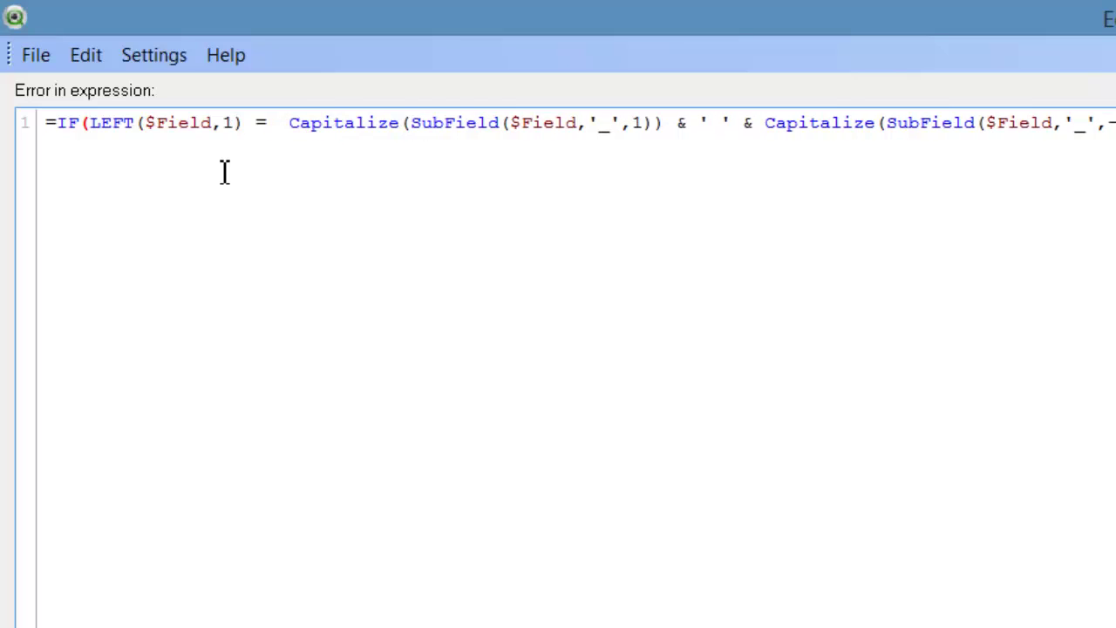
text('')
key(Left)
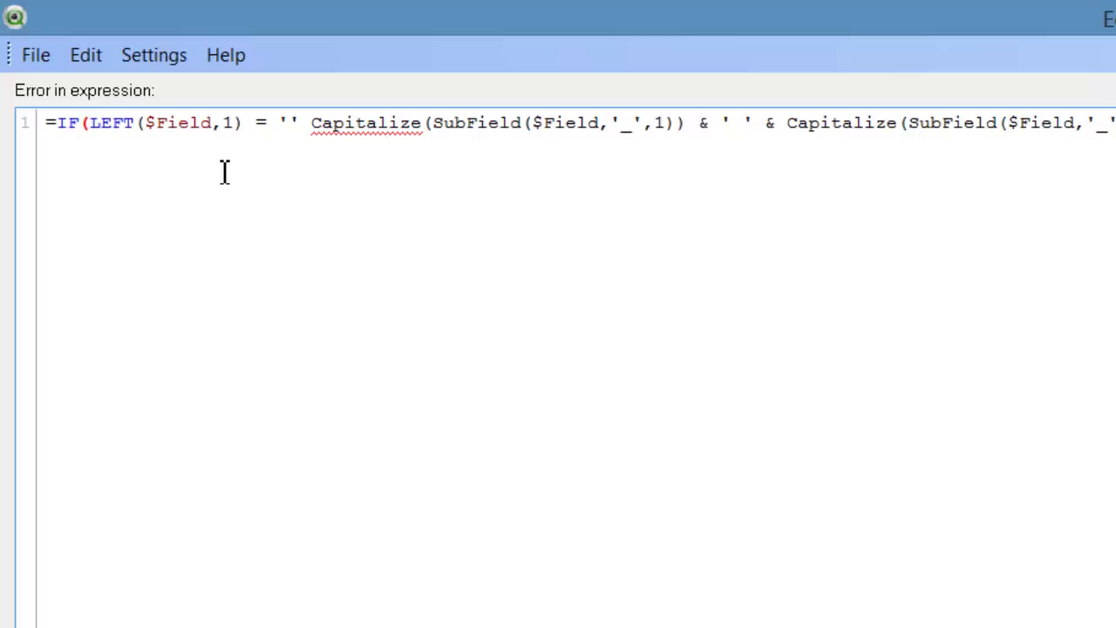
text(P)
key(Right)
text(,)
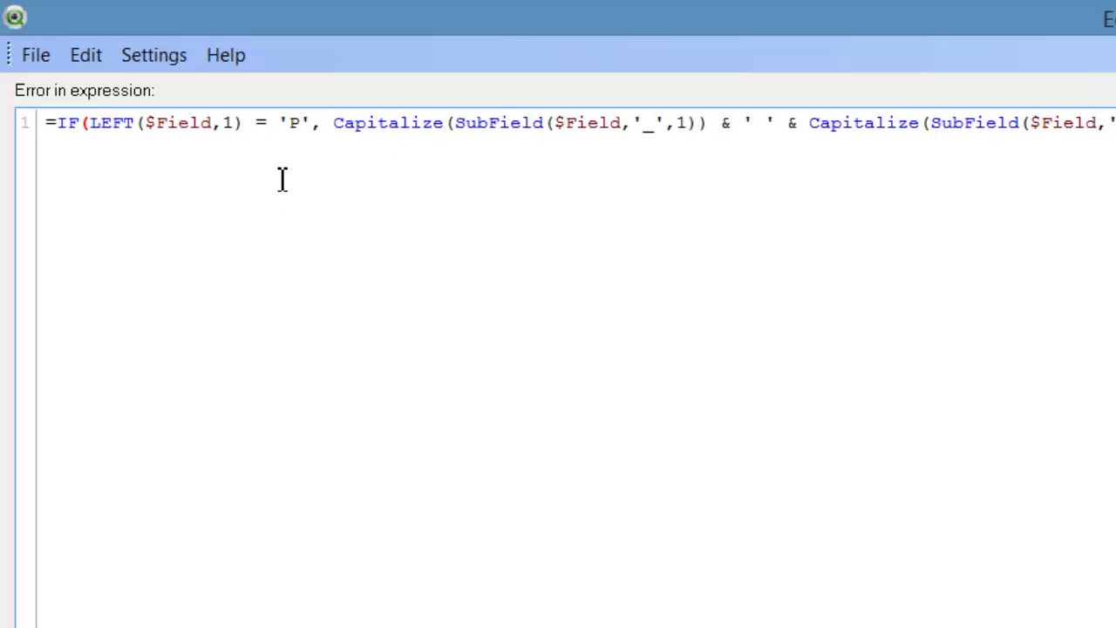
Change the test letter to lowercase 'p', end with $Field) as the else value, and confirm.
click(301, 129)
key(BackSpace)
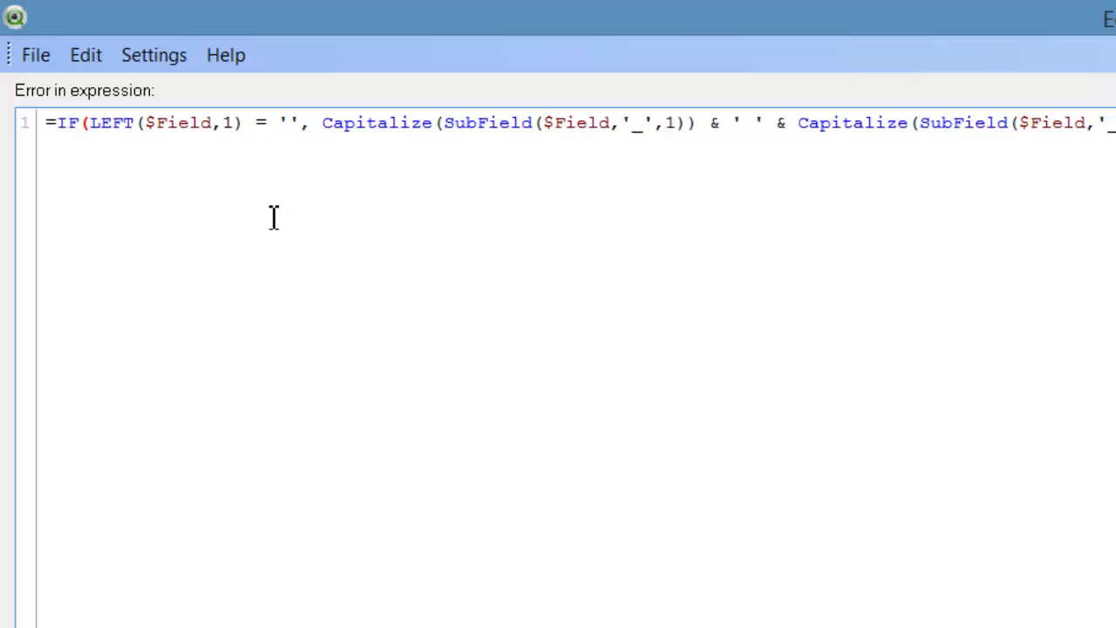
text(p)
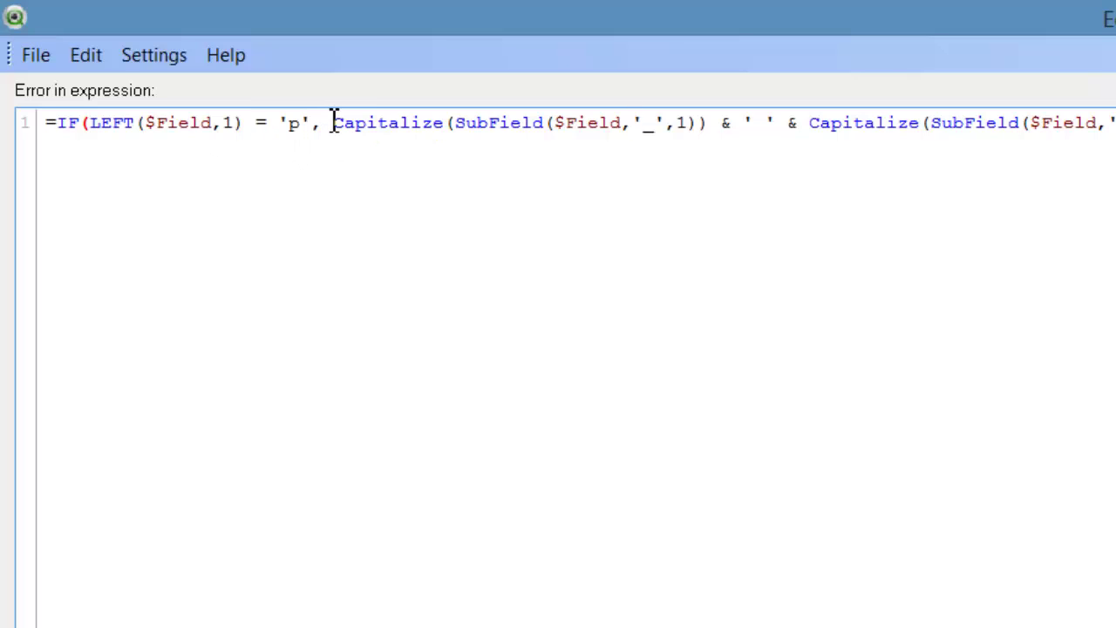
drag(334, 122, 1115, 123)
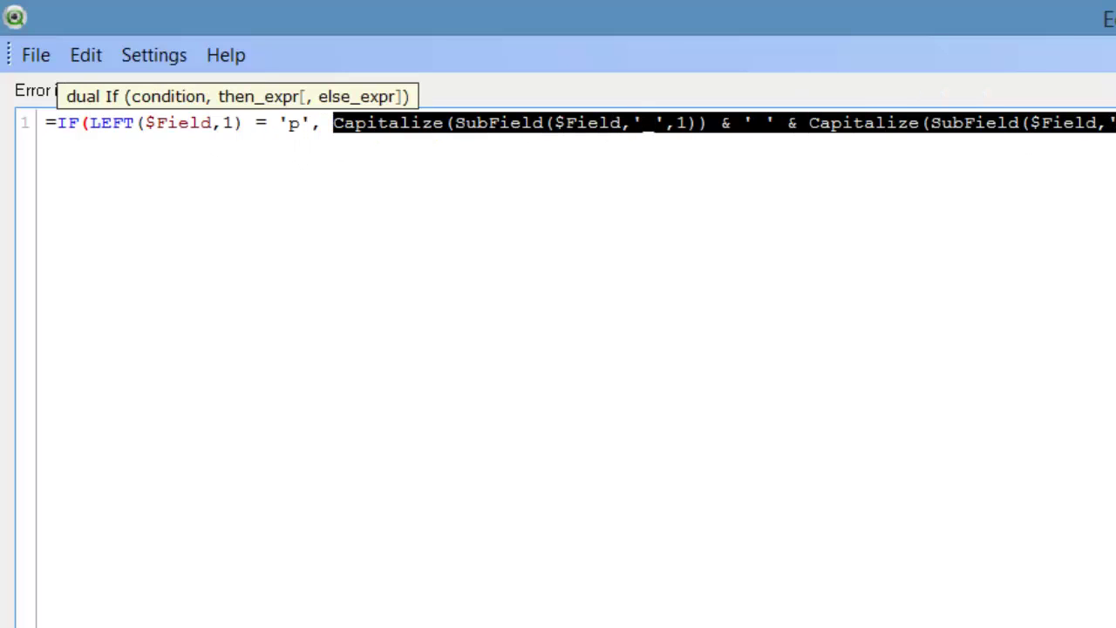
key(Right)
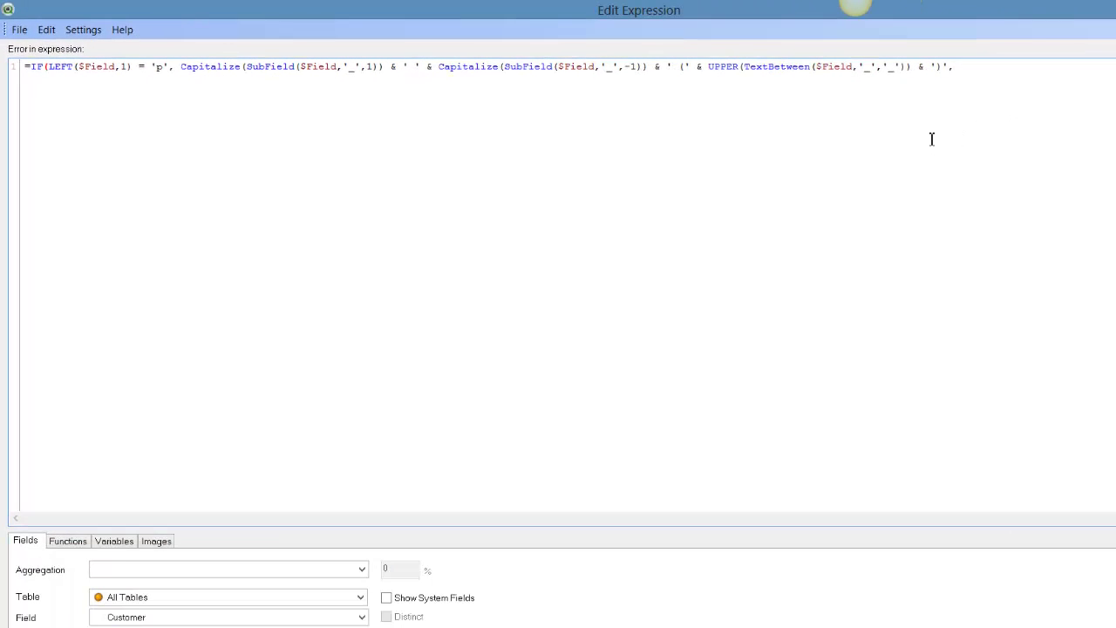
text($Field,'_','_')) & ')',$)
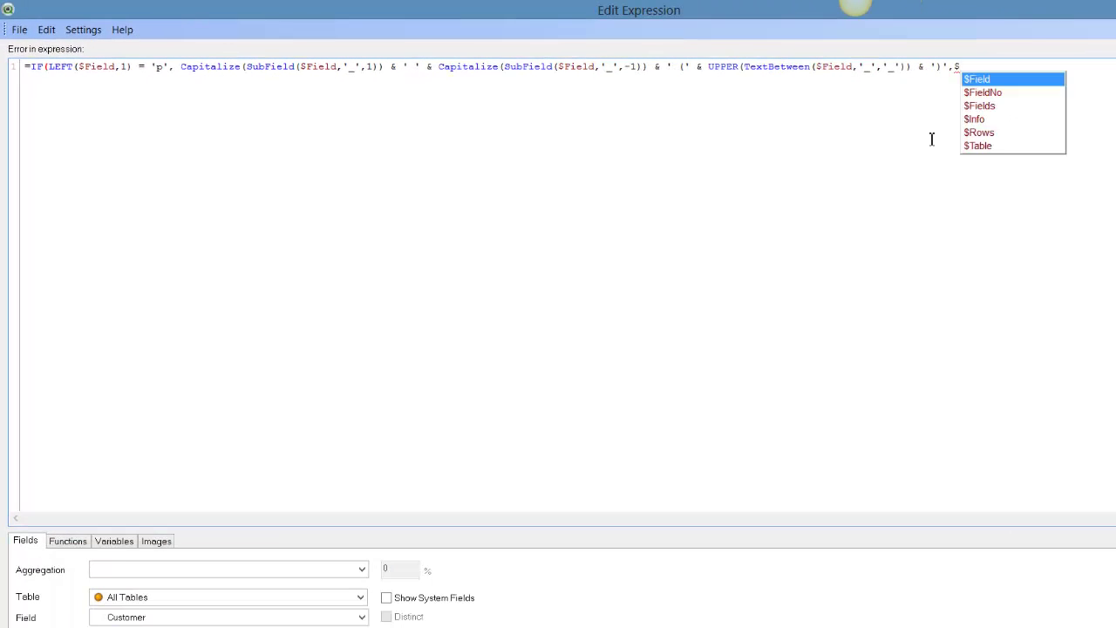
text())
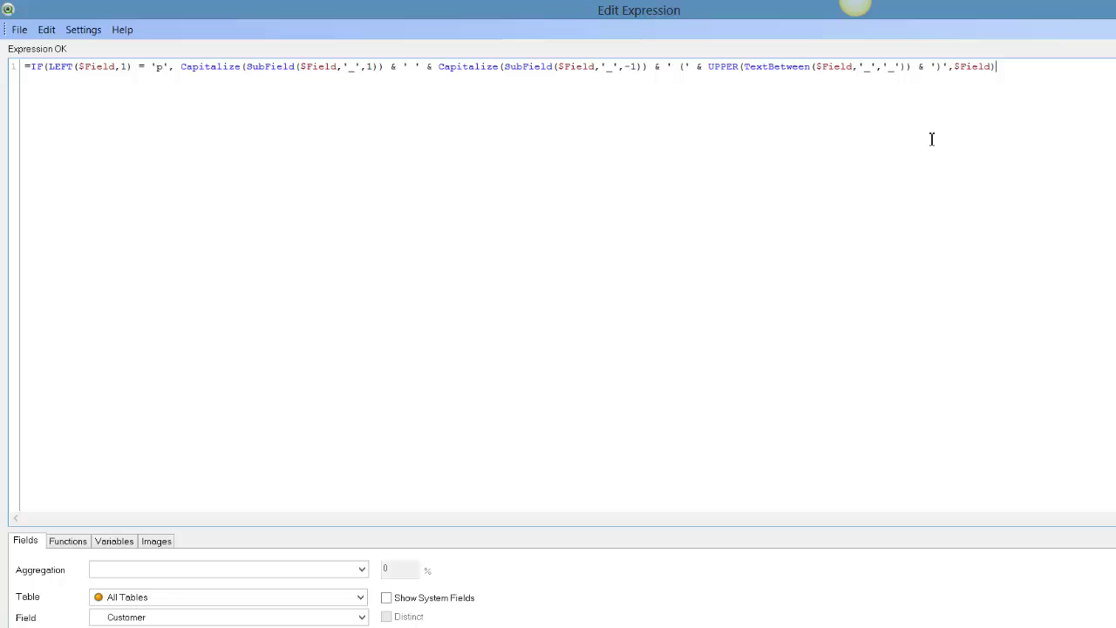
click(979, 601)
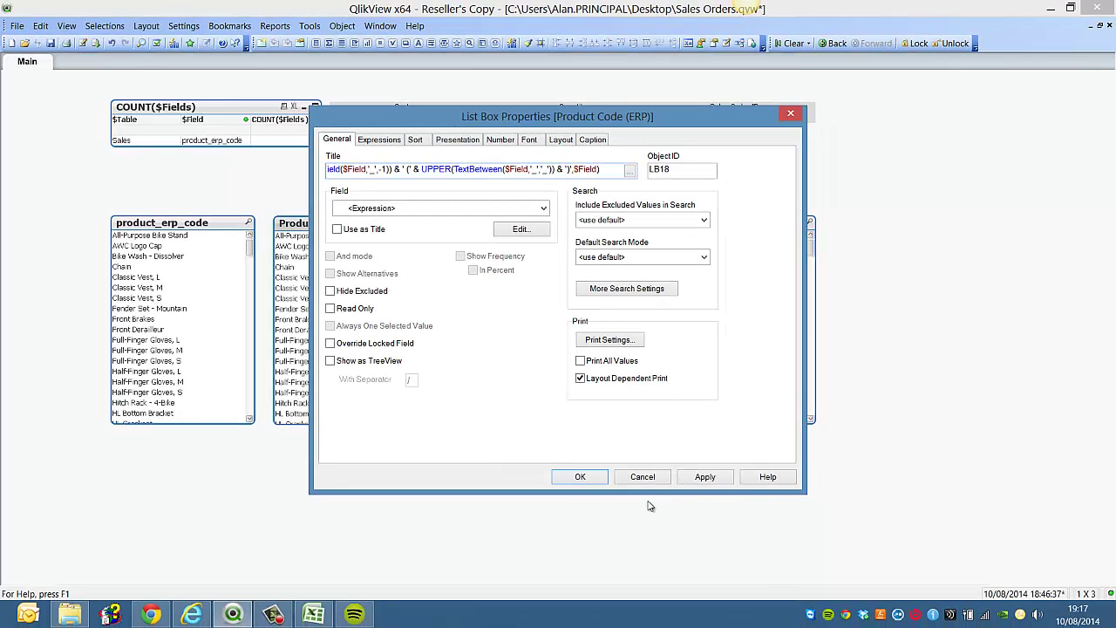
Apply the new caption expression and check it with Sales Order ID, Customer and ShipDate.
click(587, 481)
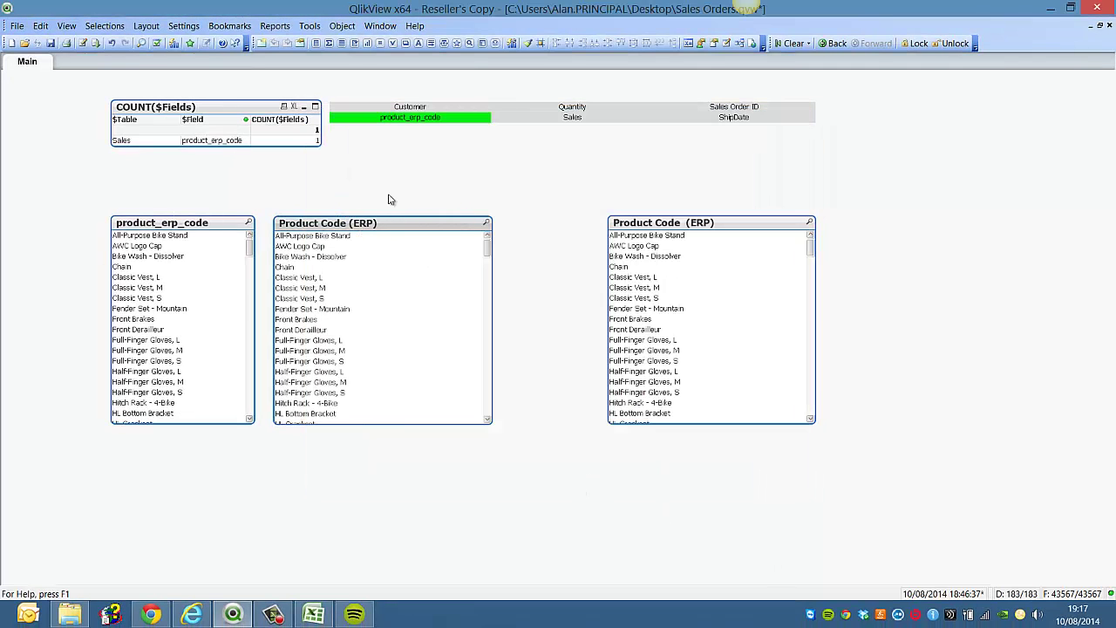
click(730, 110)
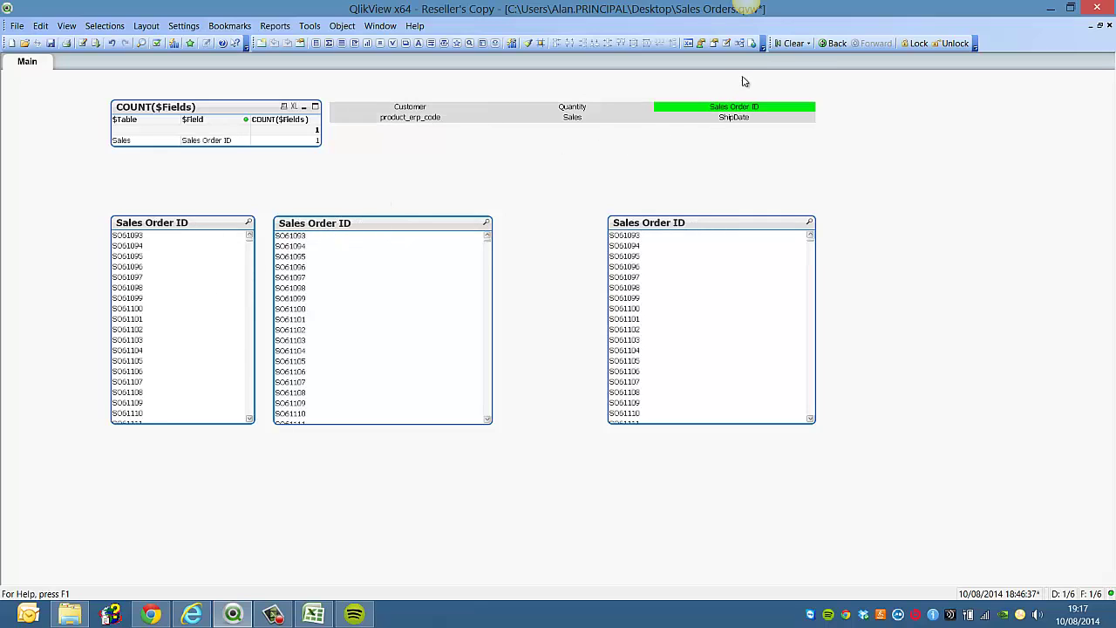
click(412, 109)
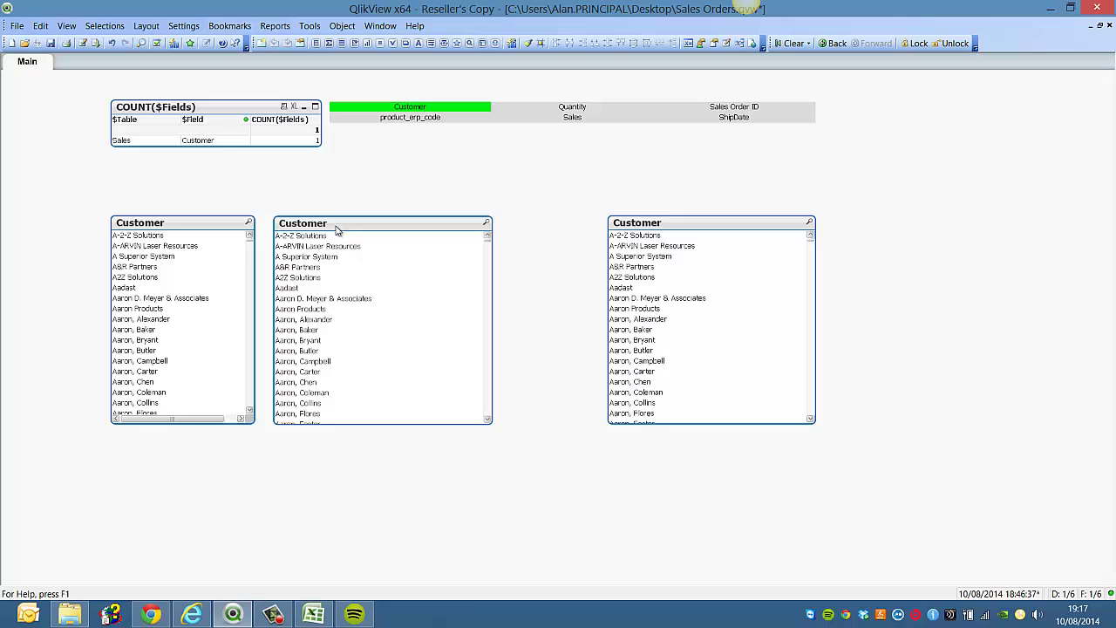
click(729, 119)
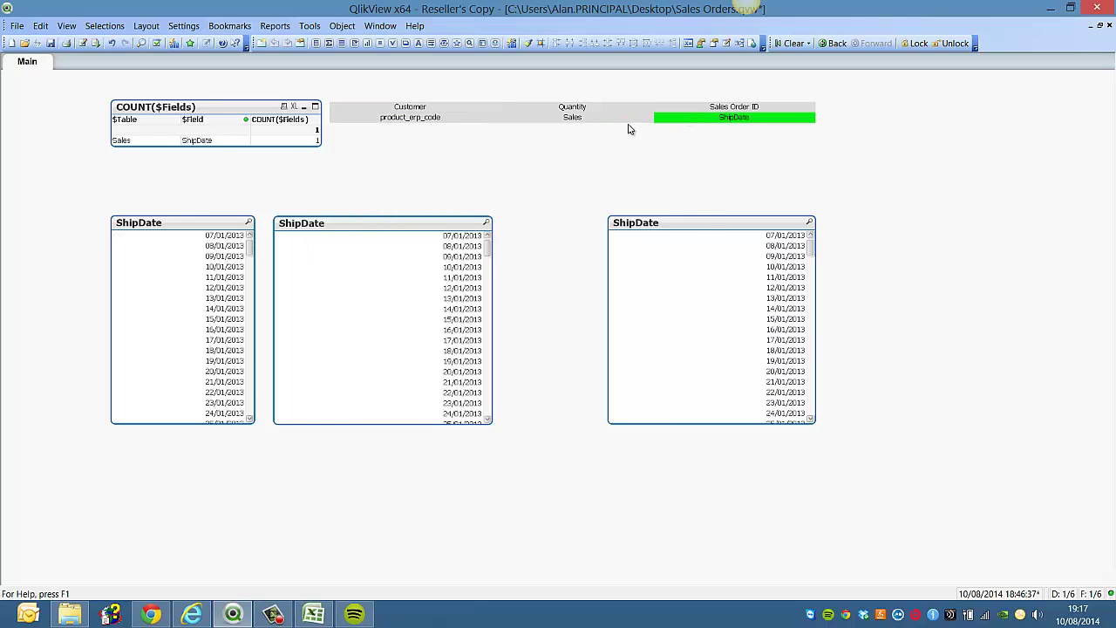
Test Sales, Quantity and product_erp_code, then clear and reselect Customer to confirm its plain caption.
click(572, 118)
click(571, 107)
click(428, 117)
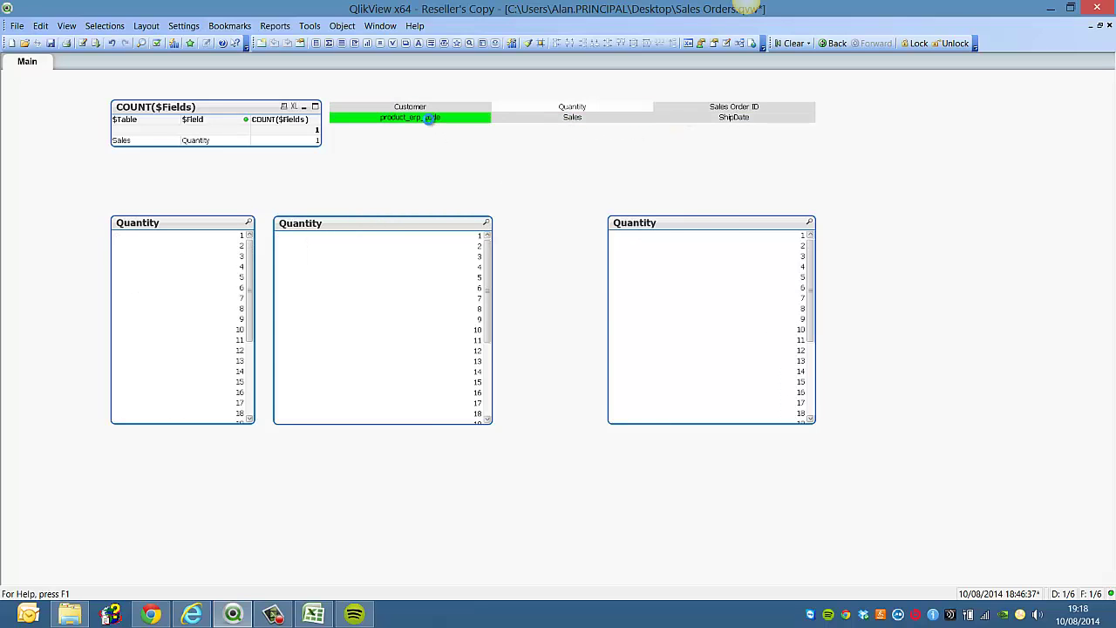
click(404, 107)
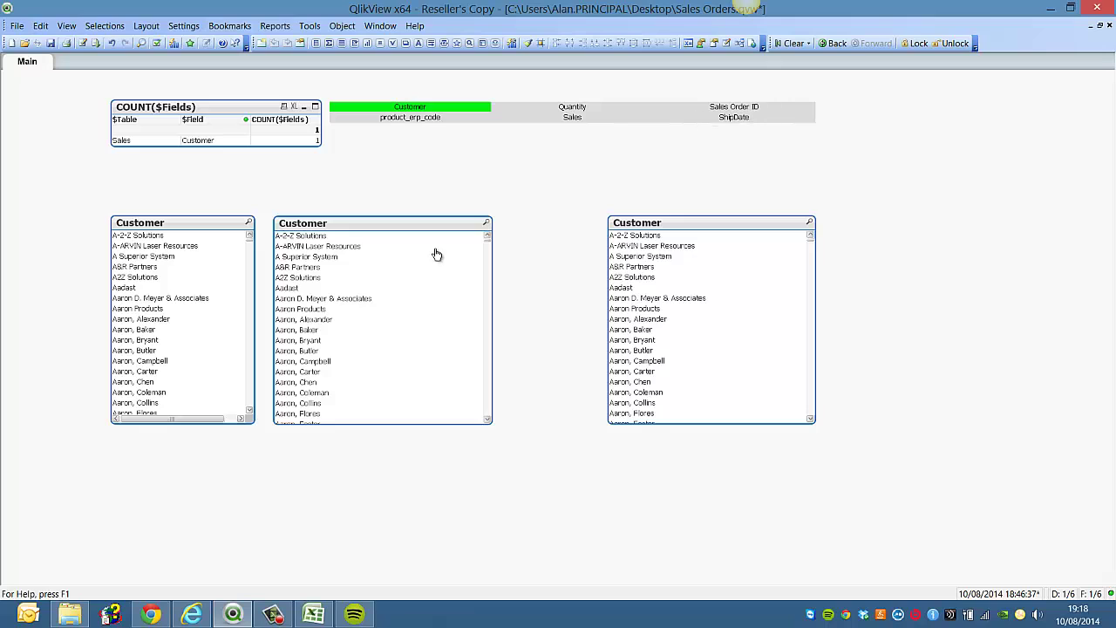
click(788, 43)
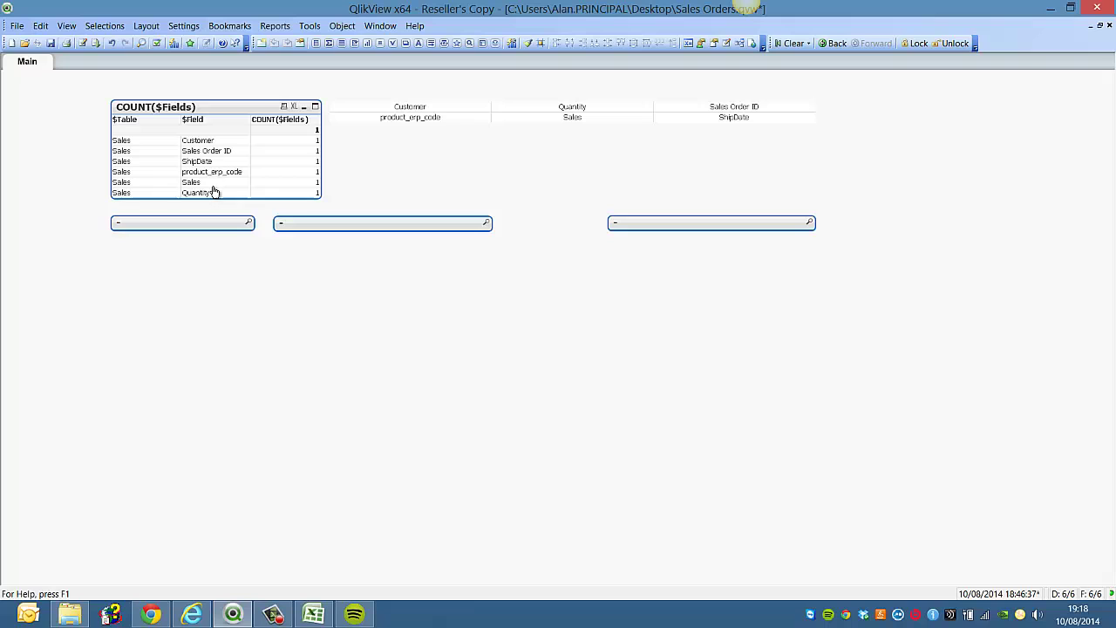
click(213, 141)
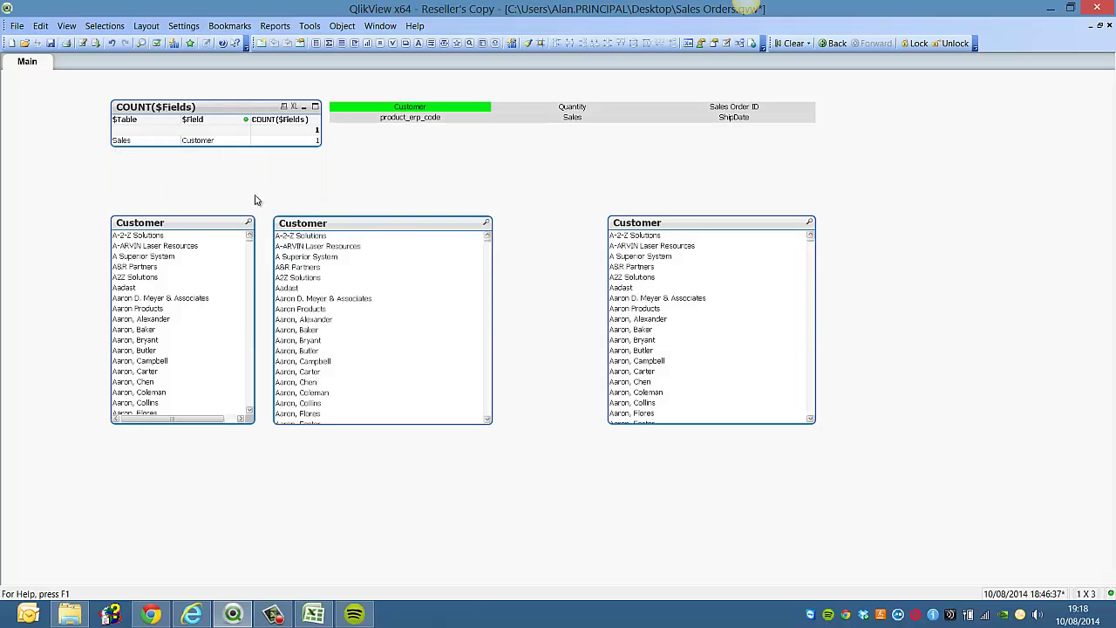